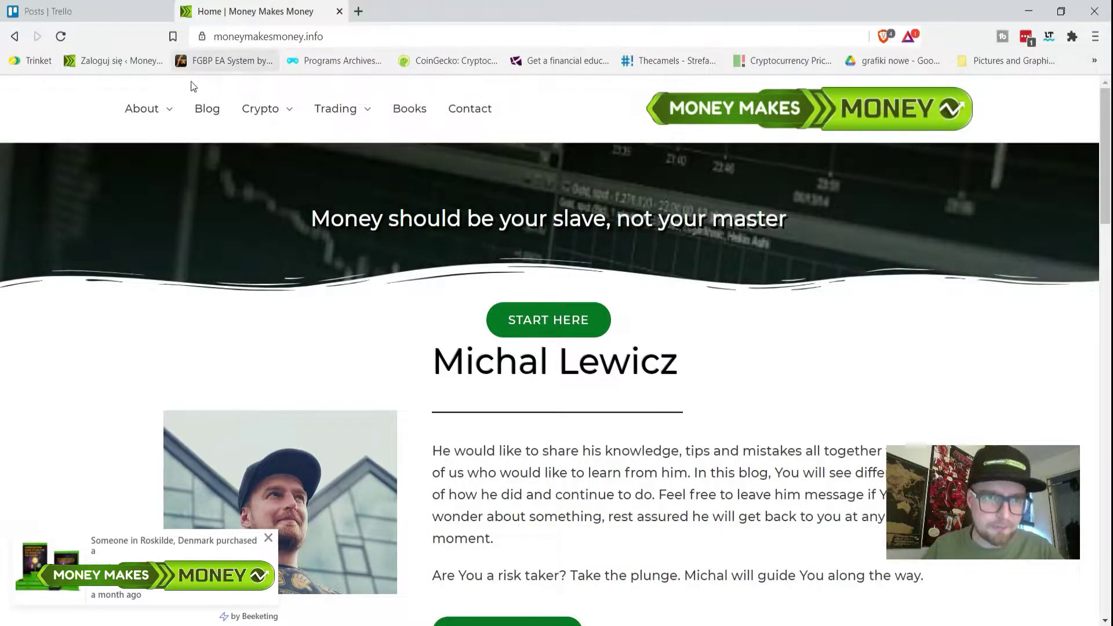
# Step: Open the Where to buy Crypto page and scroll to the BitPanda, Binance, BitMax and Crypto.com cards
pyautogui.moveTo(294, 108)
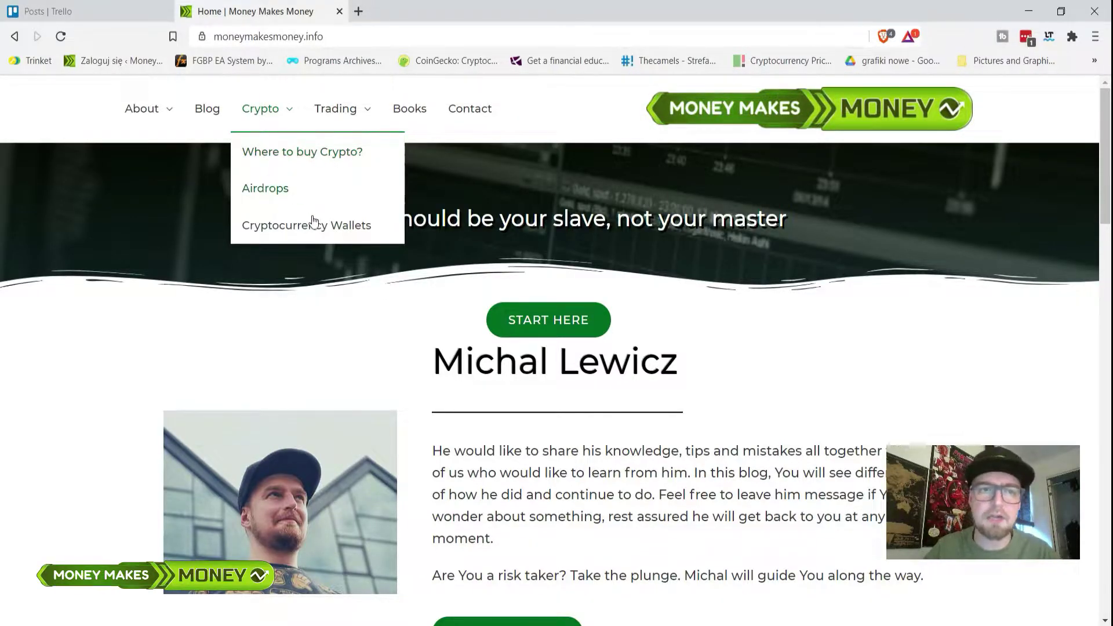
pyautogui.moveTo(351, 109)
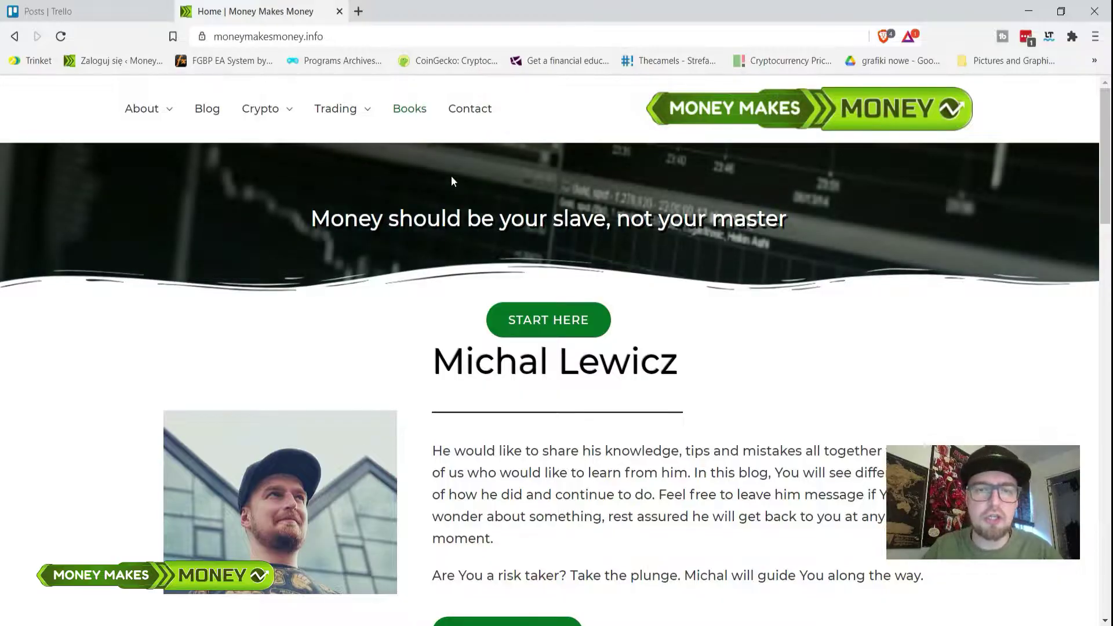
pyautogui.scroll(-8, 574, 250)
pyautogui.scroll(10, 574, 249)
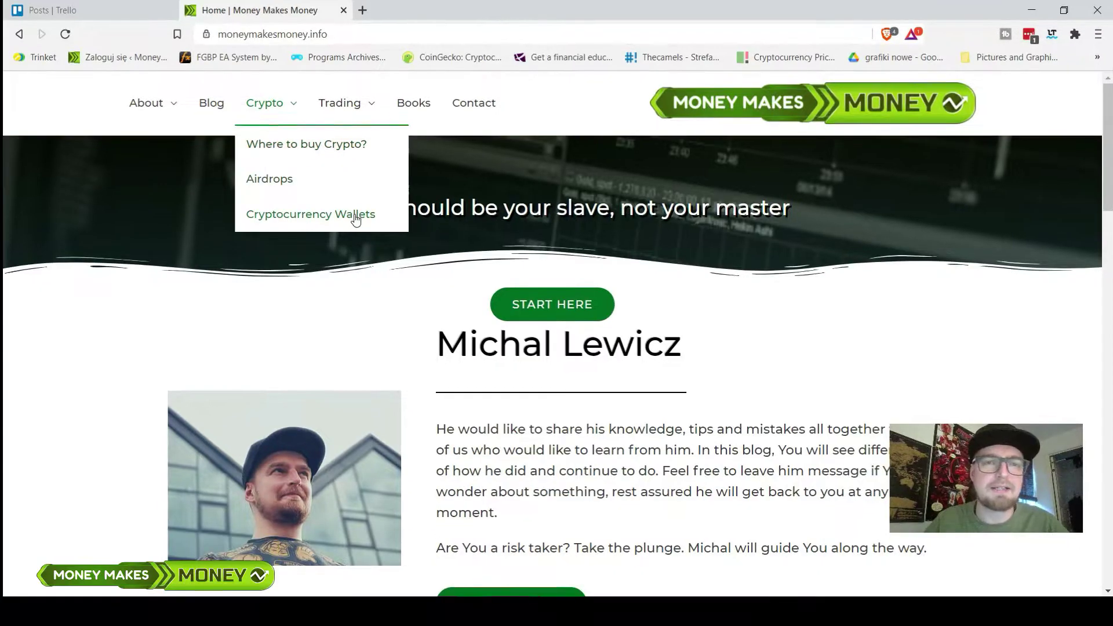
pyautogui.click(313, 149)
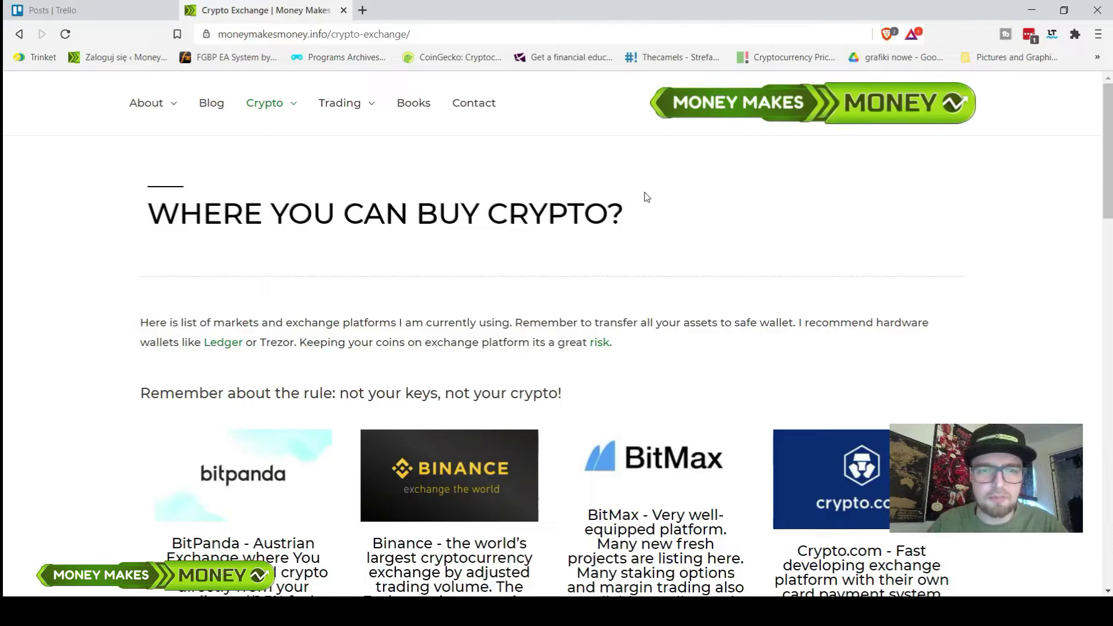
pyautogui.scroll(-3, 650, 228)
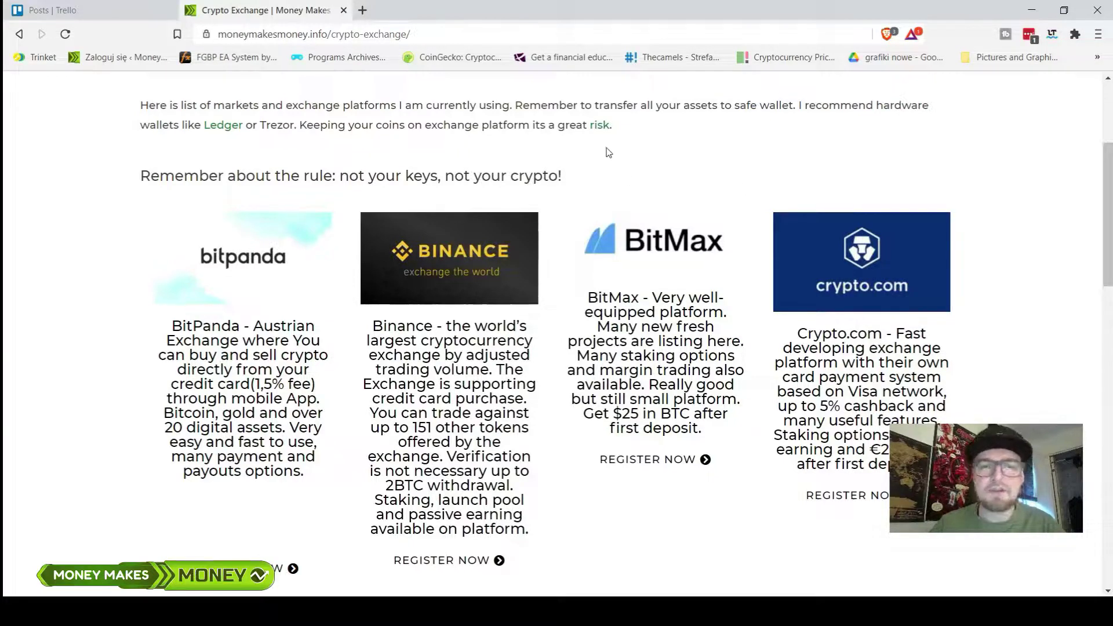
# Step: Open Binance's registration page and fill in the account e-mail and password
pyautogui.click(475, 264)
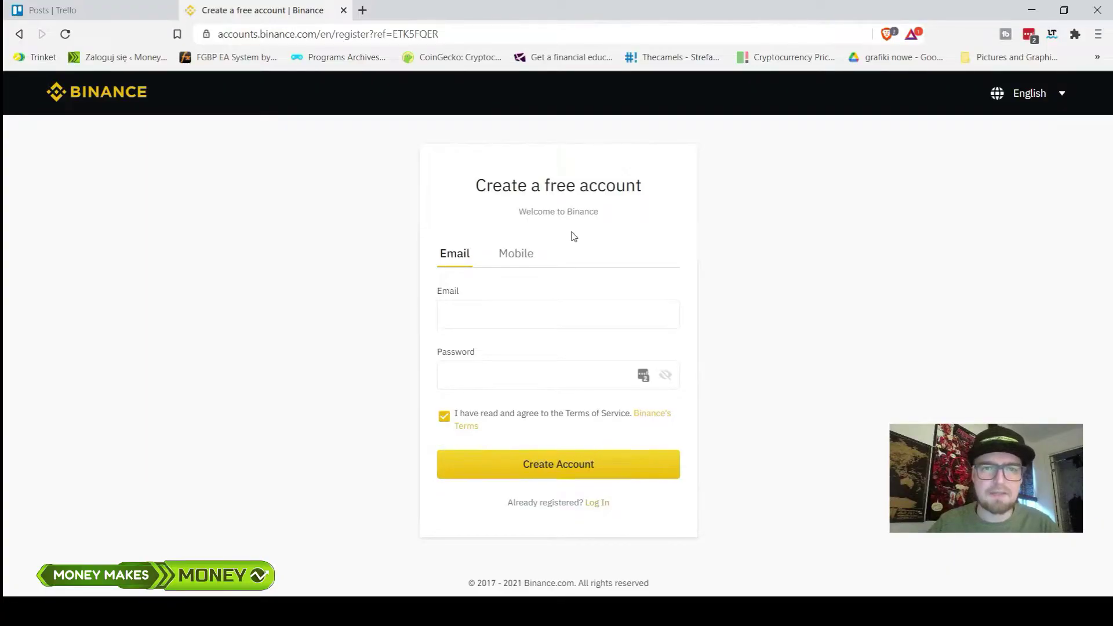
pyautogui.click(611, 319)
pyautogui.click(534, 312)
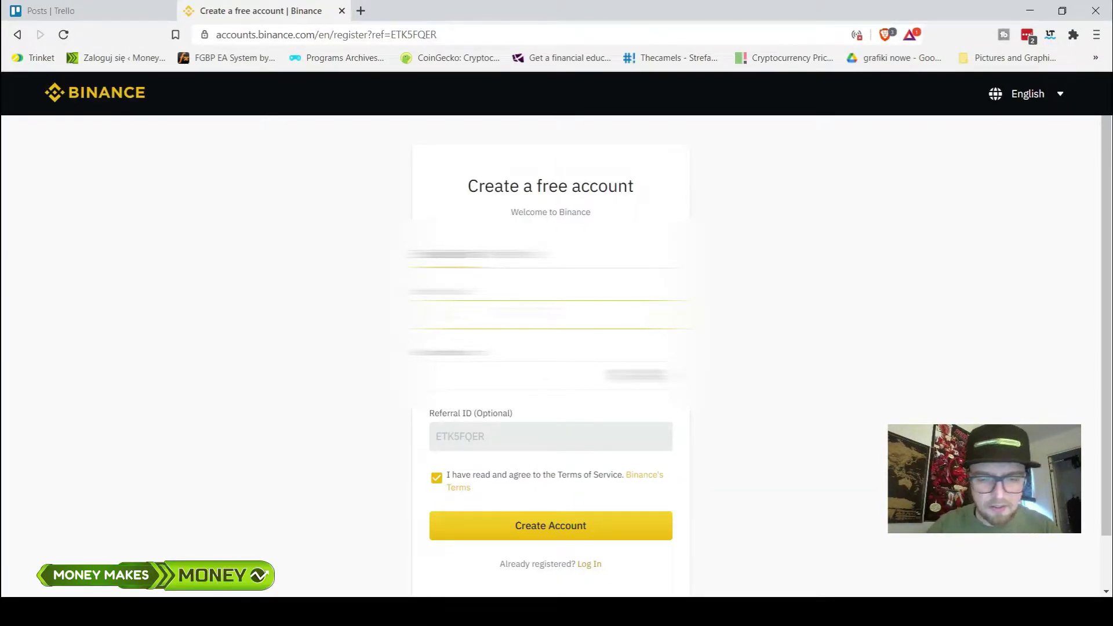
pyautogui.click(539, 376)
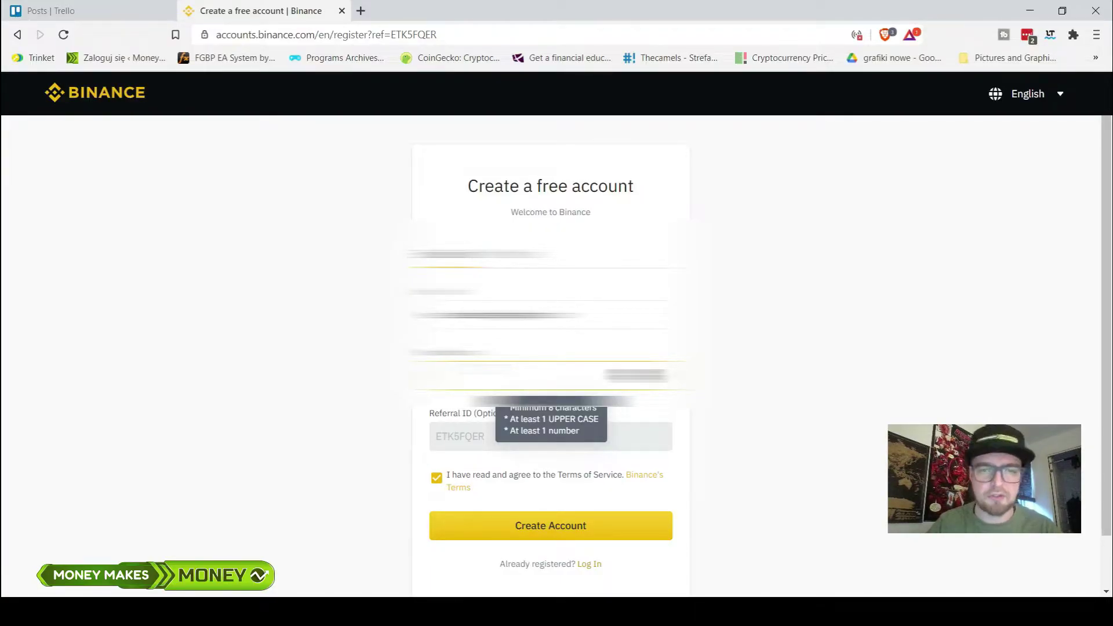
# Step: Submit the new account registration and solve the slider captcha
pyautogui.scroll(-1, 569, 489)
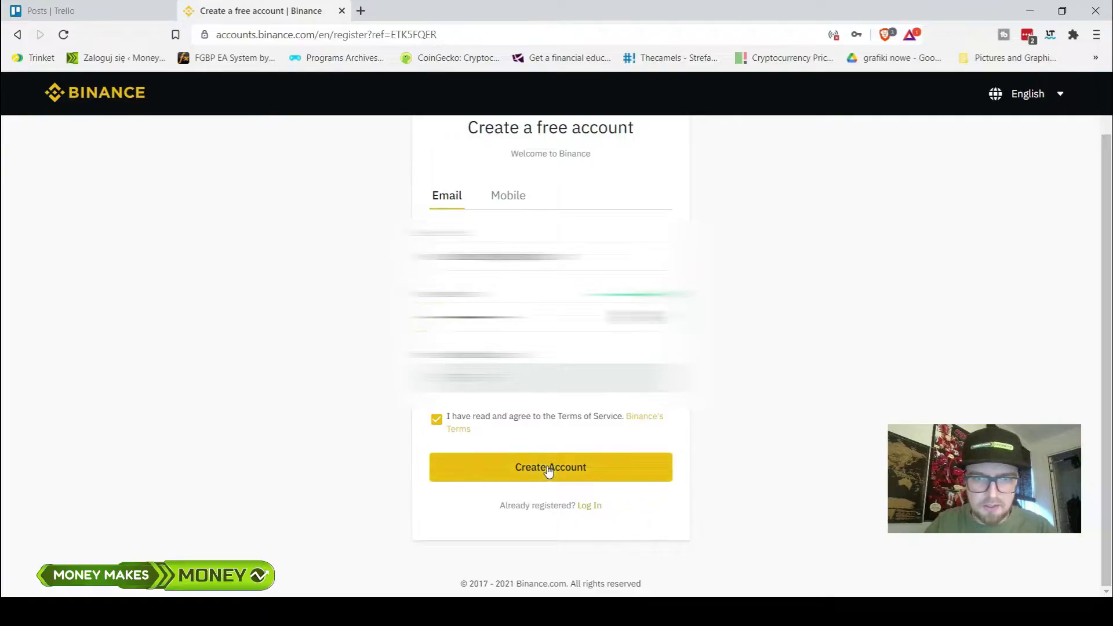
pyautogui.click(548, 467)
pyautogui.moveTo(461, 413); pyautogui.dragTo(549, 409)
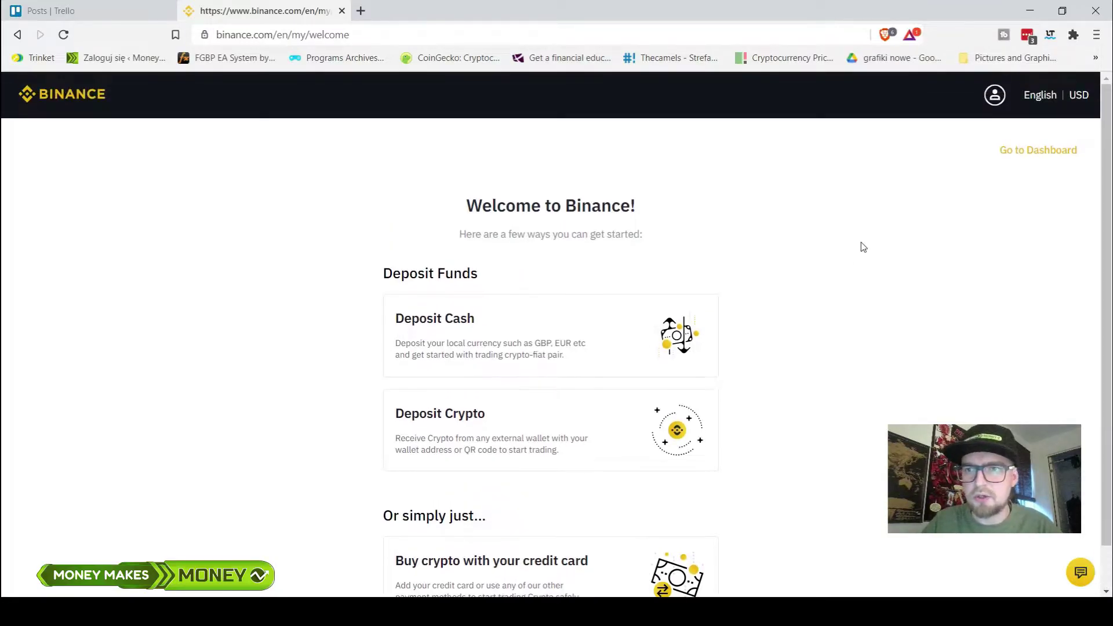
# Step: Go to the dashboard and pick Google Authenticator as the security verification method
pyautogui.click(1010, 152)
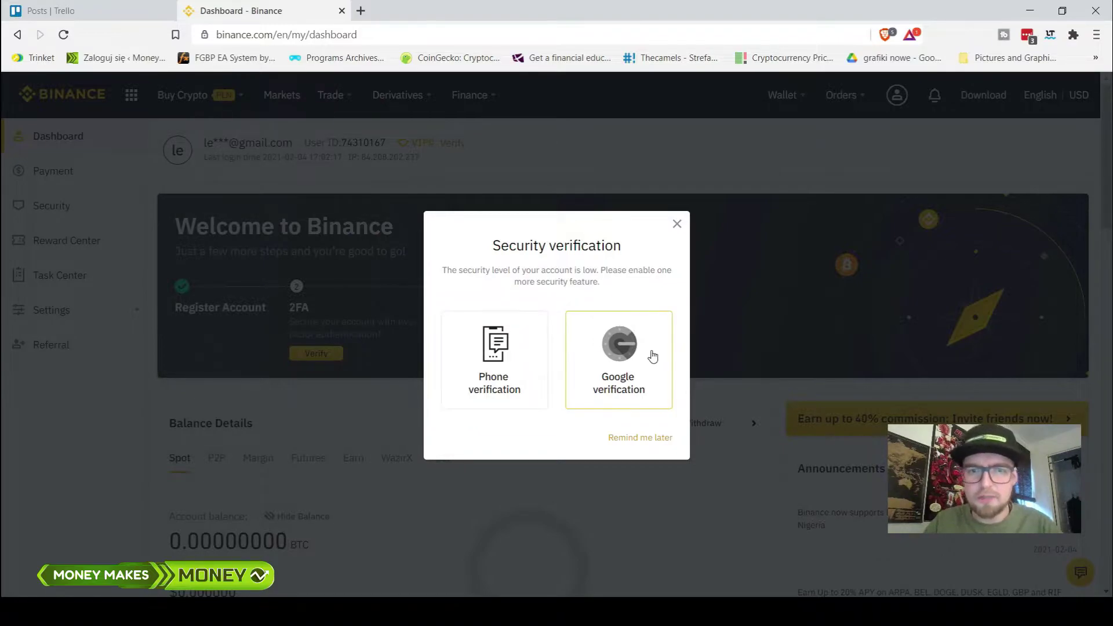
pyautogui.click(625, 343)
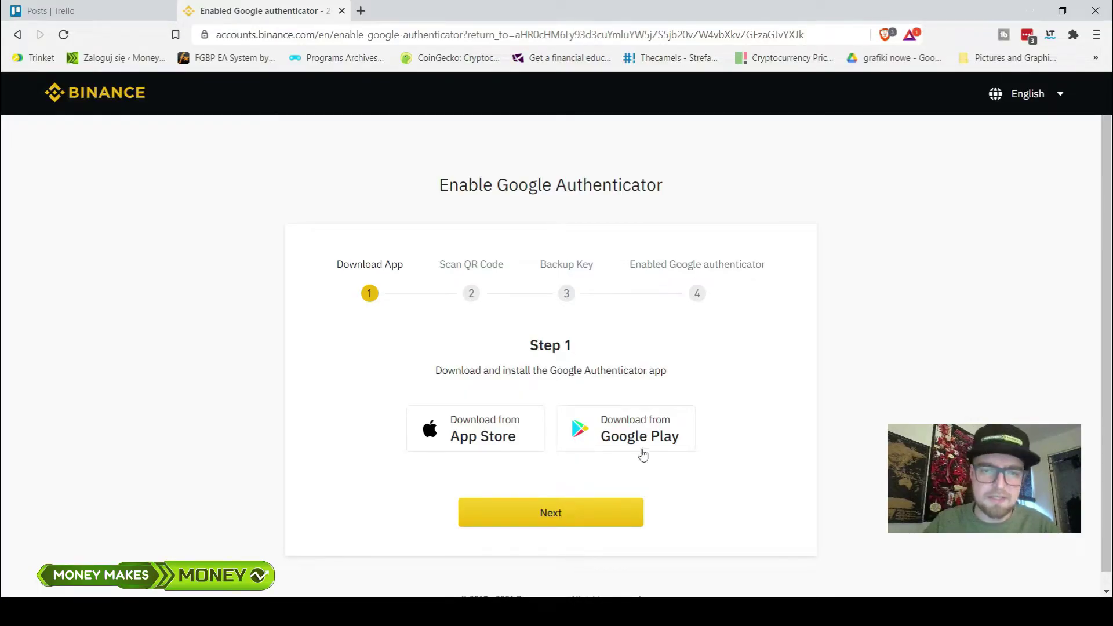
# Step: Advance to the QR code step, copy the backup key, and continue to the next step
pyautogui.click(564, 524)
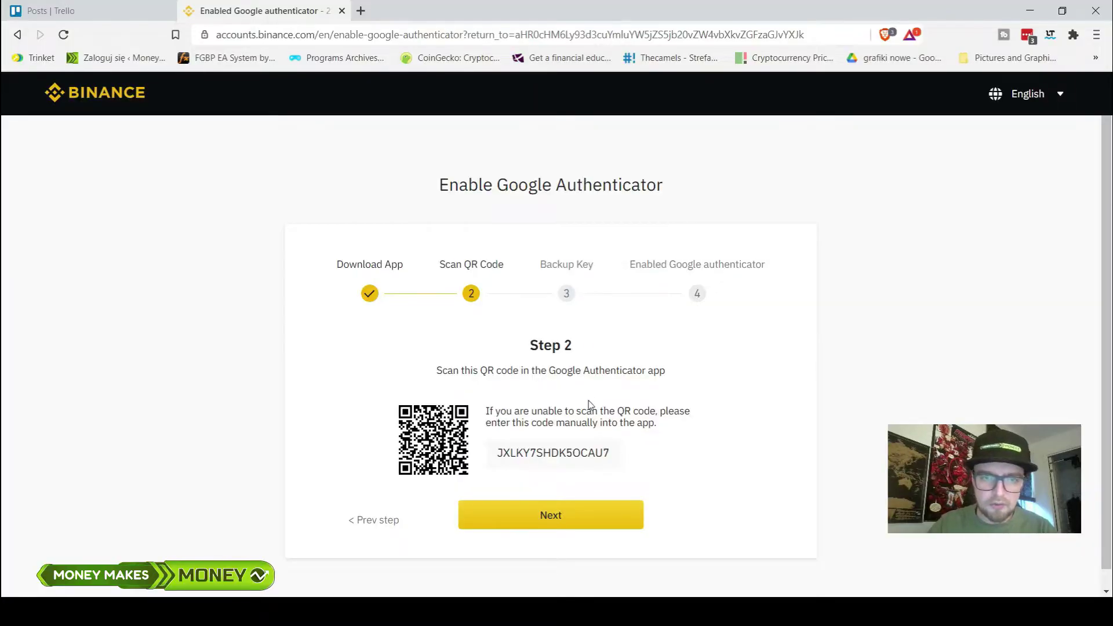
pyautogui.scroll(-1, 591, 423)
pyautogui.moveTo(613, 436); pyautogui.dragTo(496, 442)
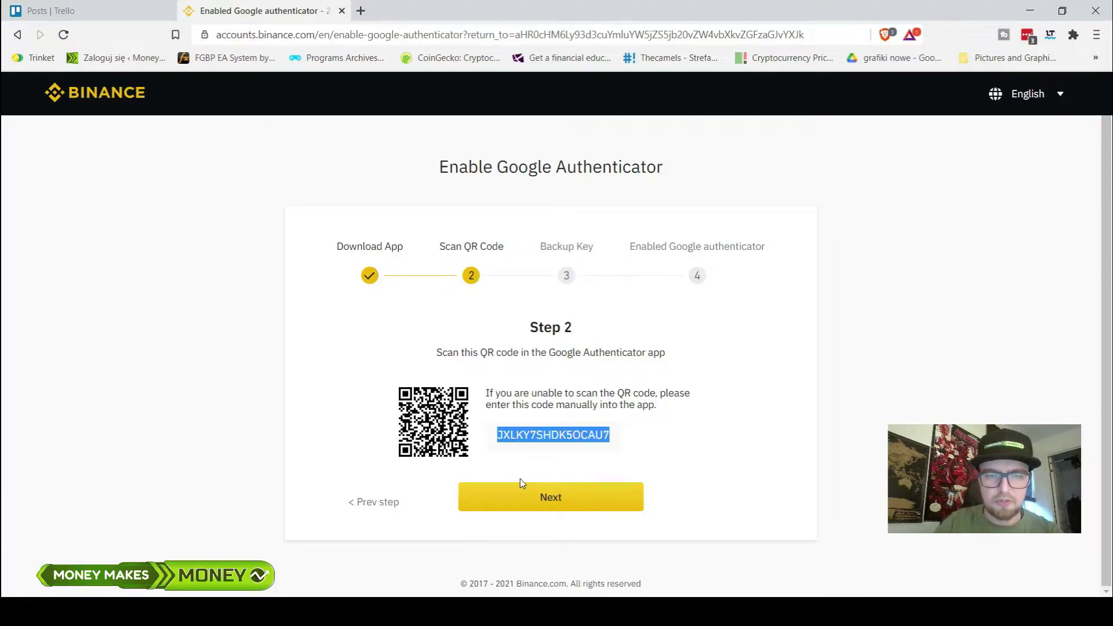
pyautogui.click(572, 499)
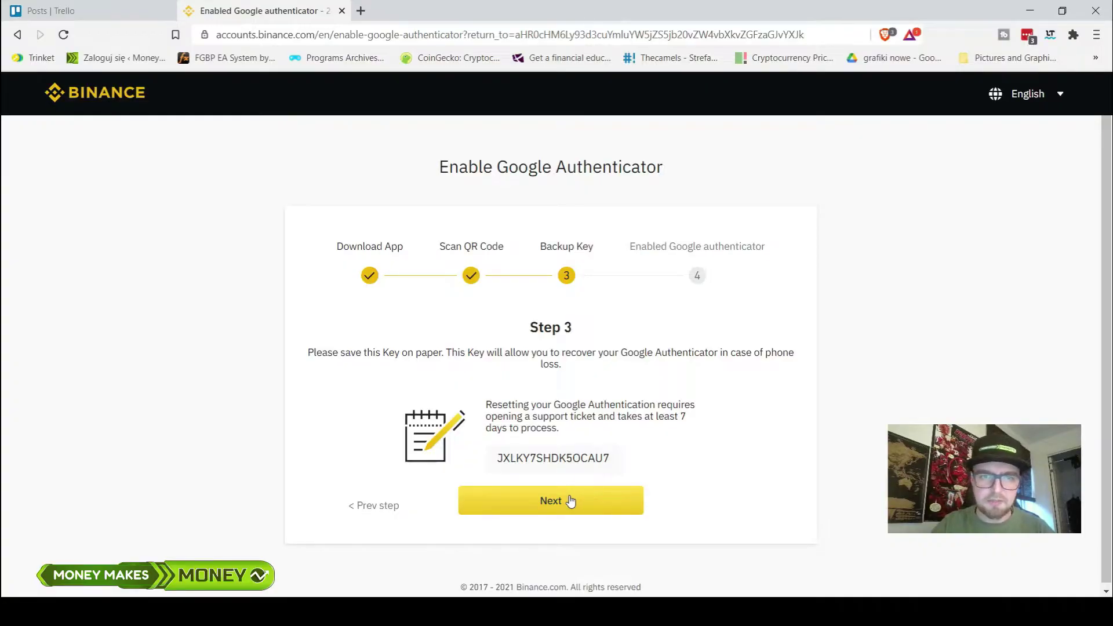
# Step: Reach the final verification step, request the e-mail code and paste it in
pyautogui.click(572, 502)
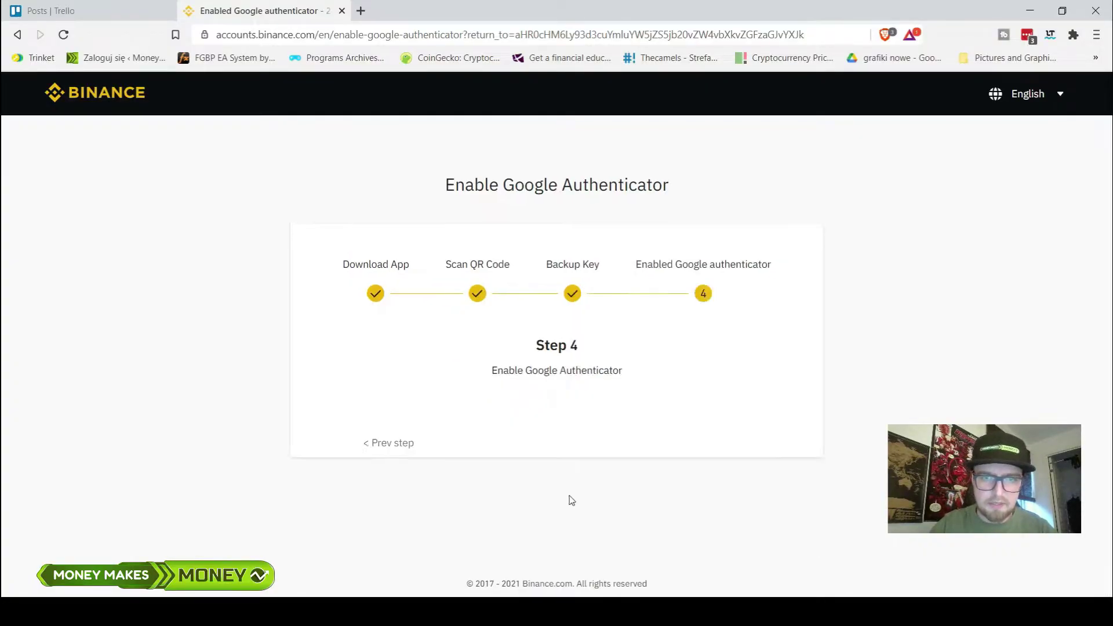
pyautogui.scroll(-2, 595, 425)
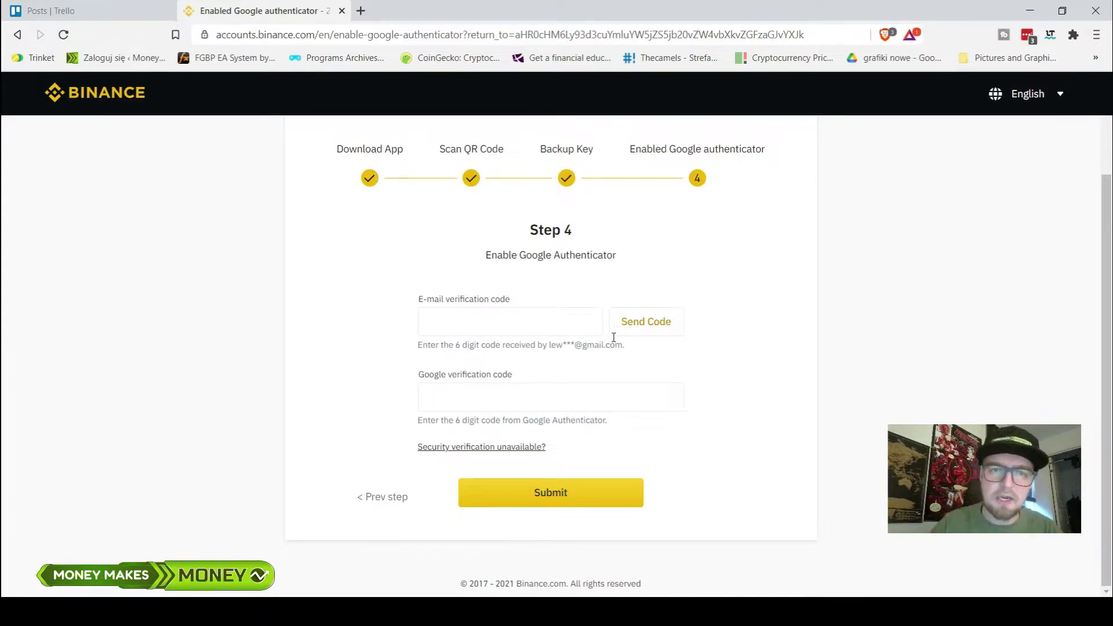
pyautogui.click(667, 320)
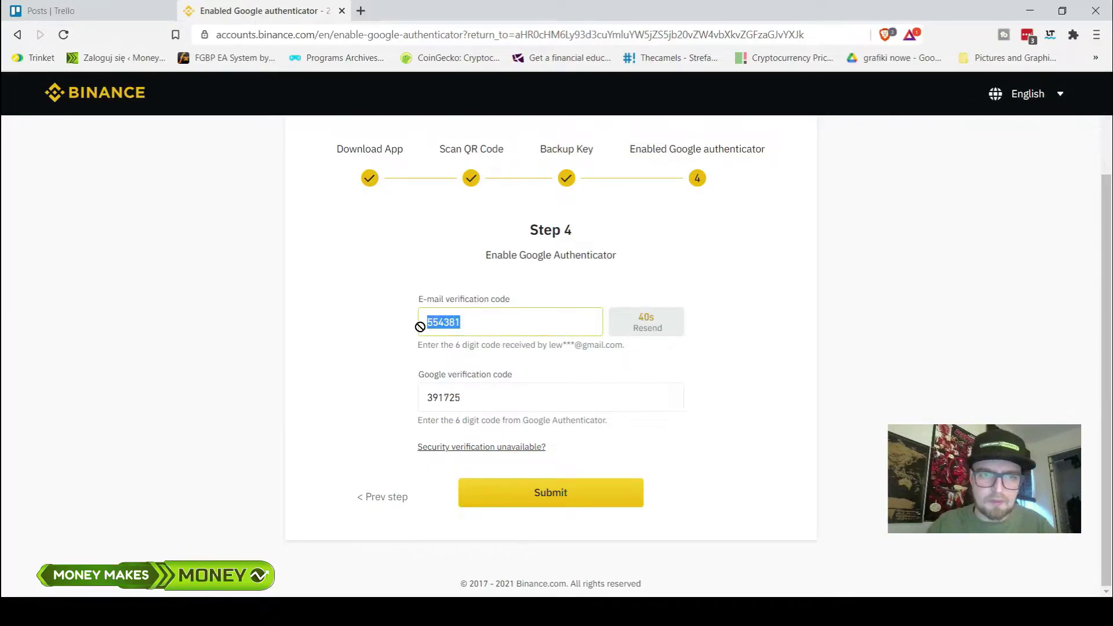
# Step: Replace the outdated Google Authenticator code with a fresh one and submit both codes
pyautogui.click(472, 394)
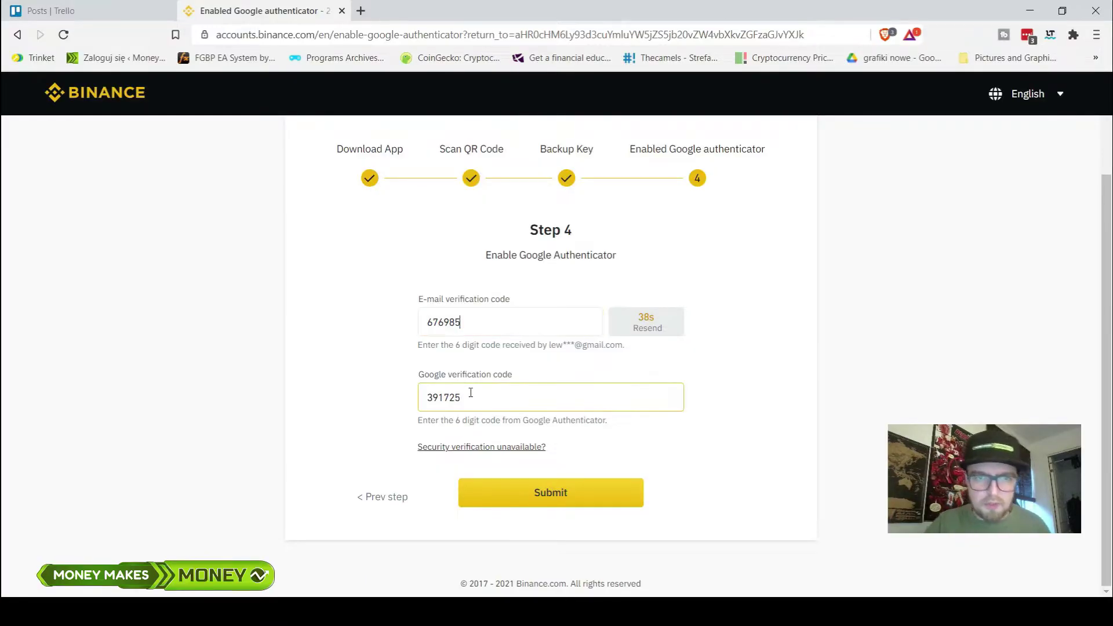
pyautogui.moveTo(472, 394); pyautogui.dragTo(414, 397)
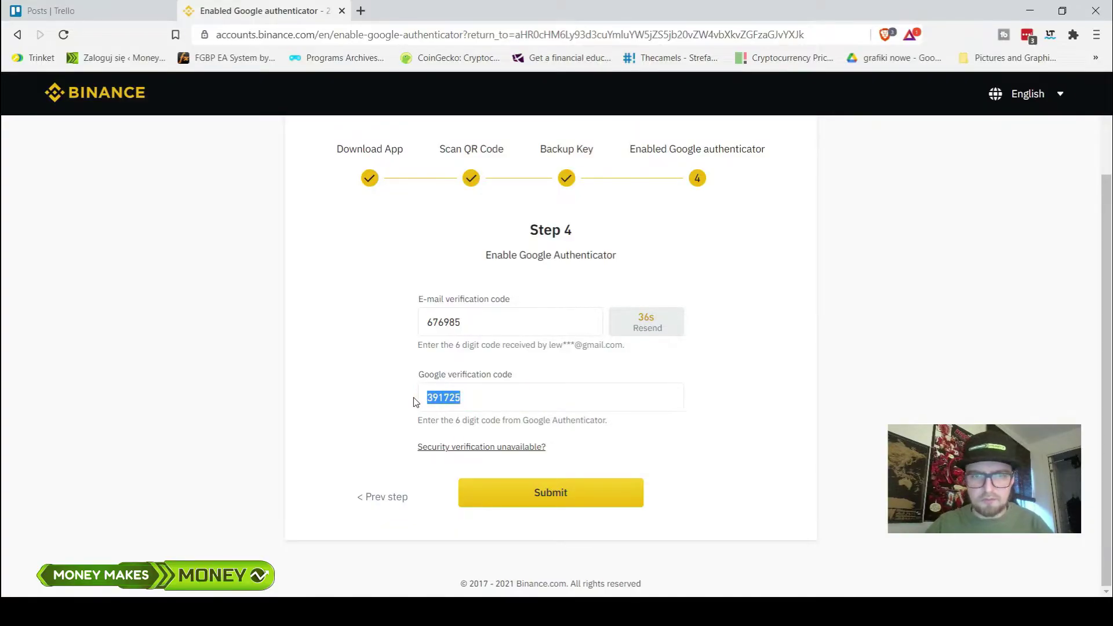
pyautogui.press('BackSpace')
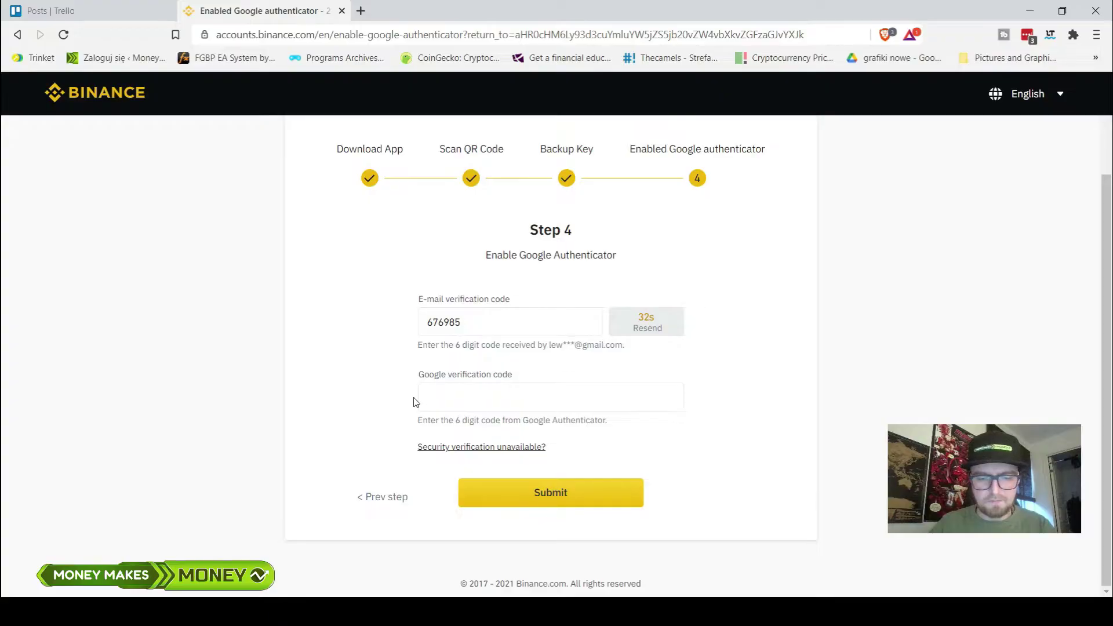
pyautogui.click(441, 396)
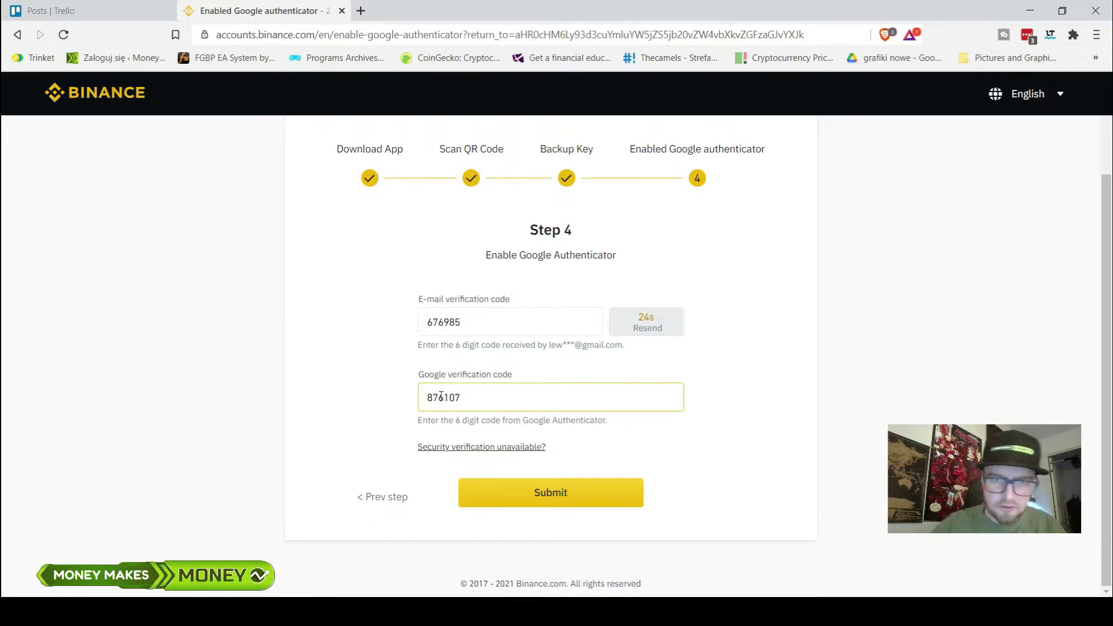
pyautogui.click(552, 491)
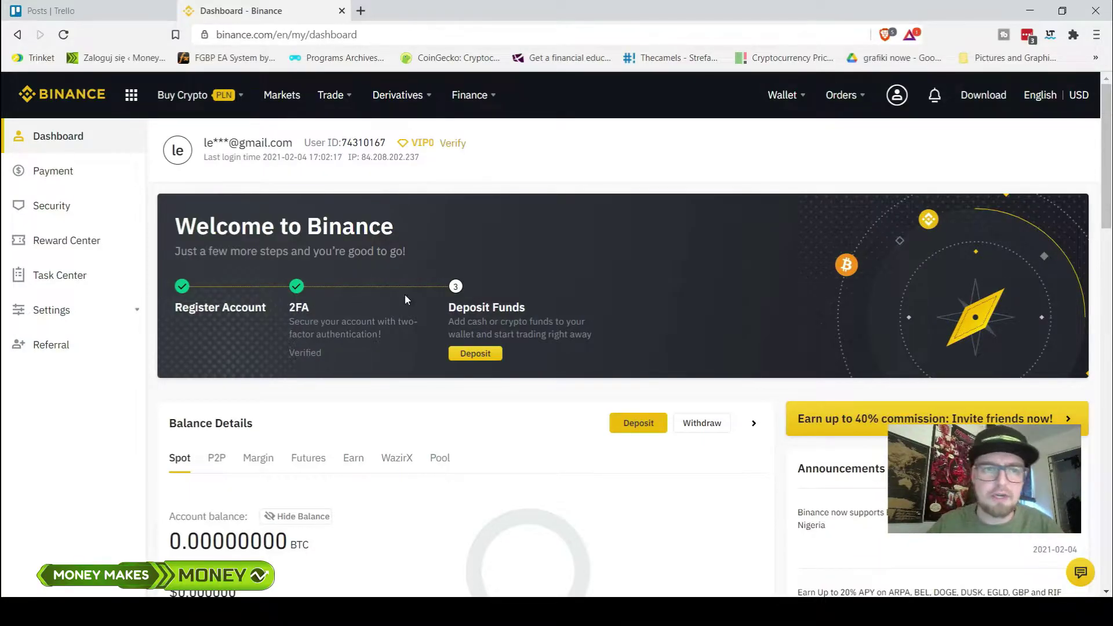
pyautogui.scroll(-5, 396, 300)
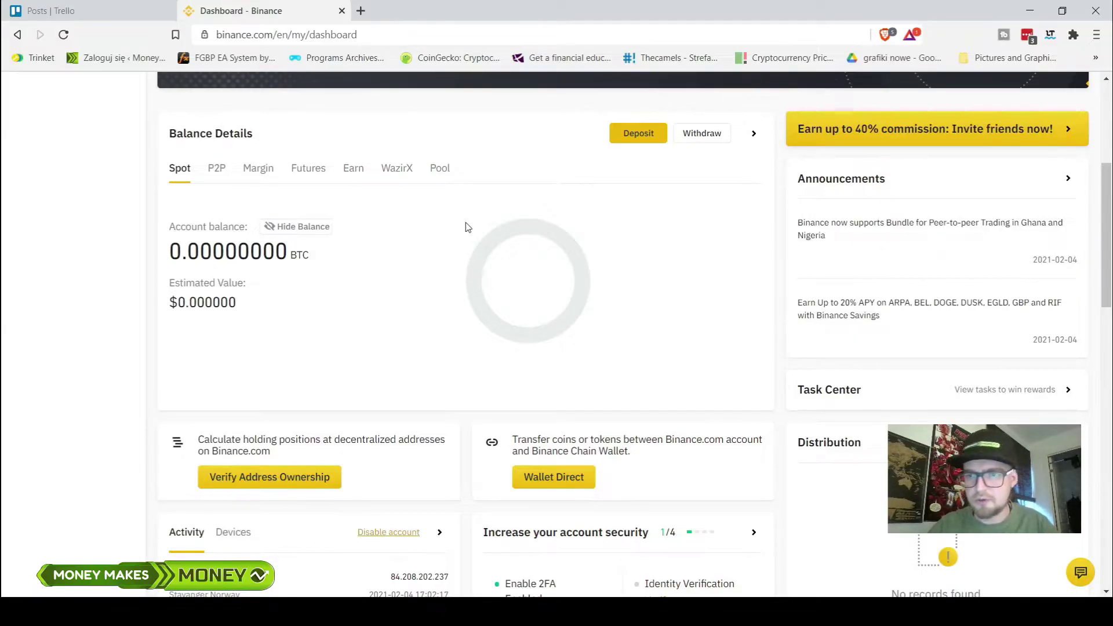
pyautogui.scroll(5, 398, 268)
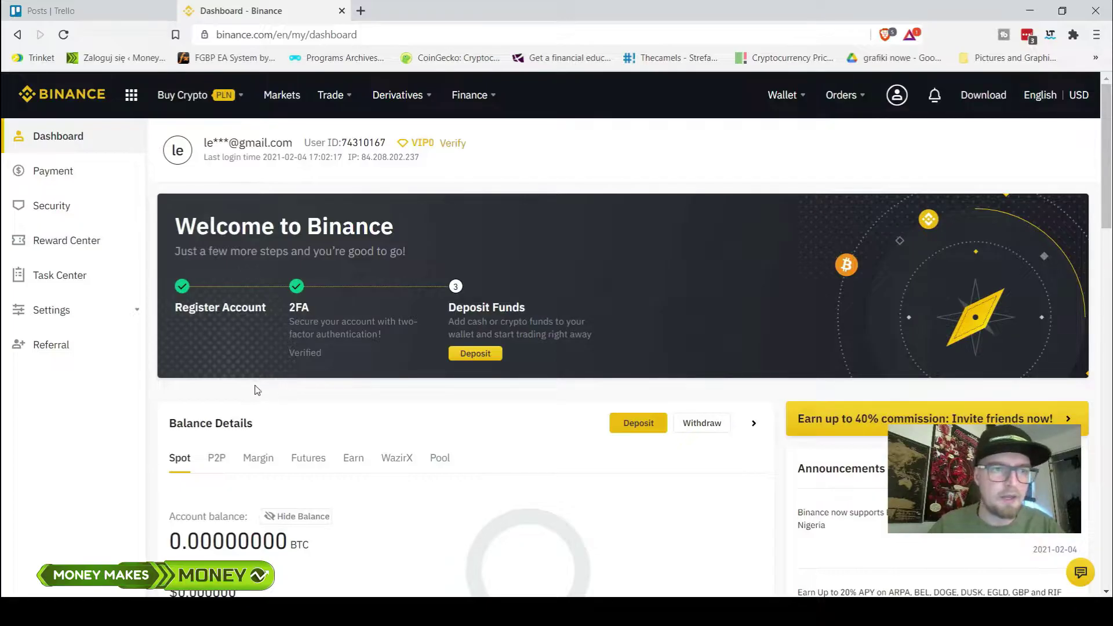
pyautogui.scroll(-1, 276, 375)
pyautogui.scroll(-3, 276, 375)
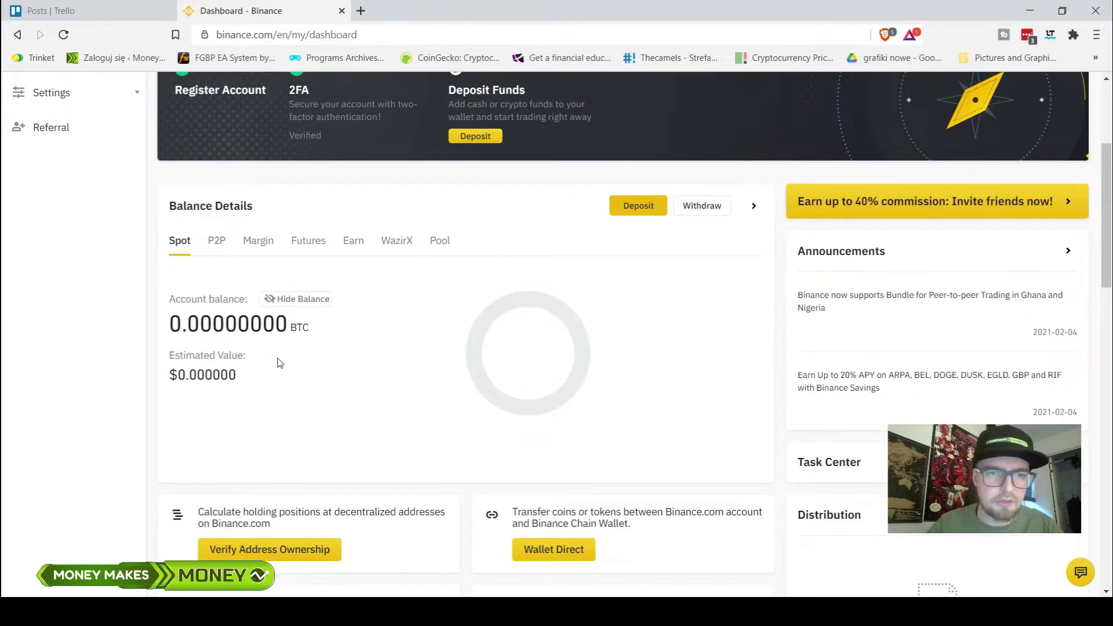
pyautogui.click(640, 209)
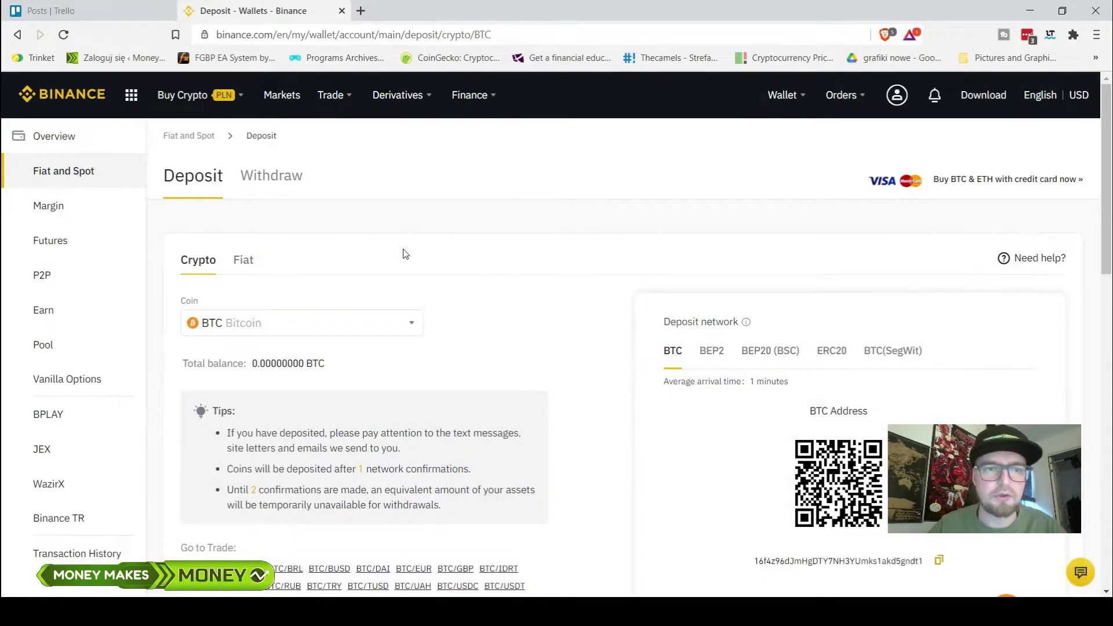
pyautogui.scroll(-3, 409, 264)
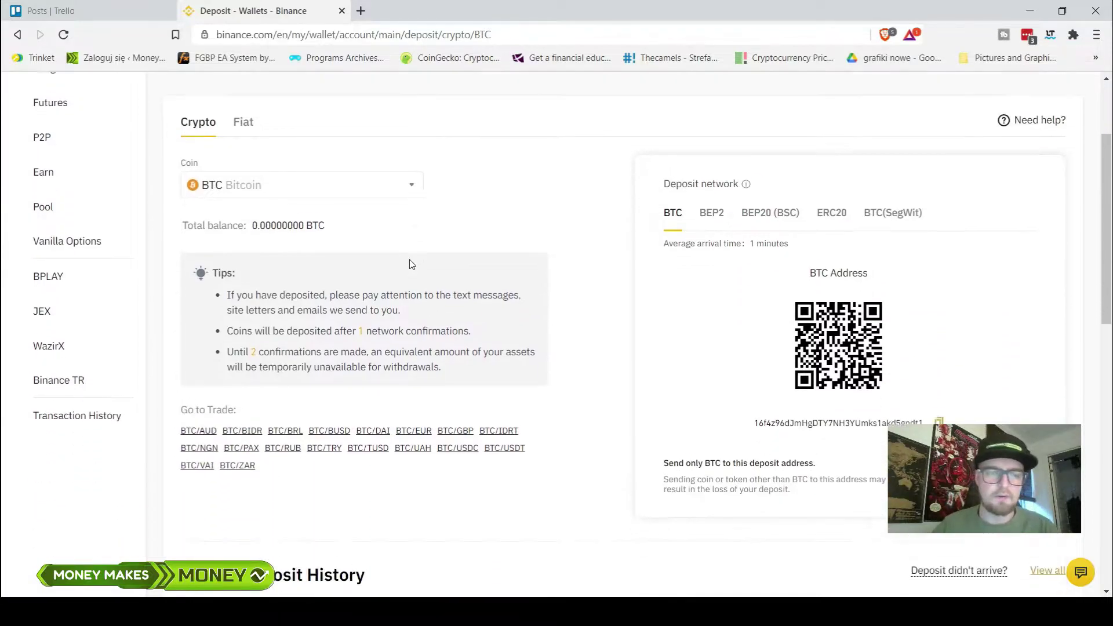
pyautogui.click(245, 118)
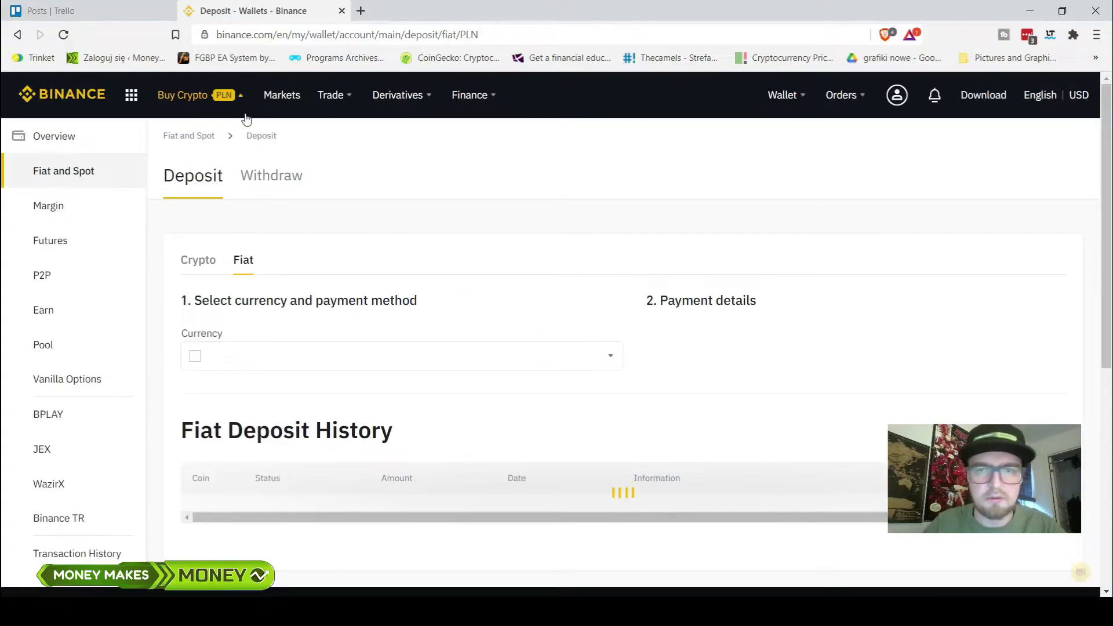
pyautogui.scroll(-3, 473, 255)
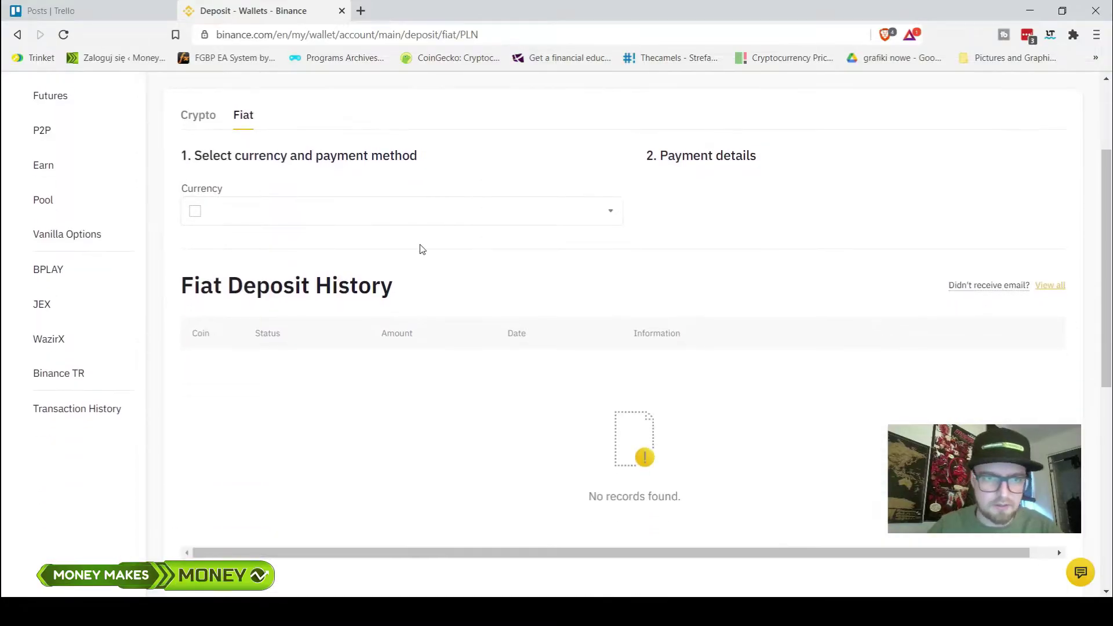
pyautogui.click(200, 212)
pyautogui.scroll(-5, 305, 360)
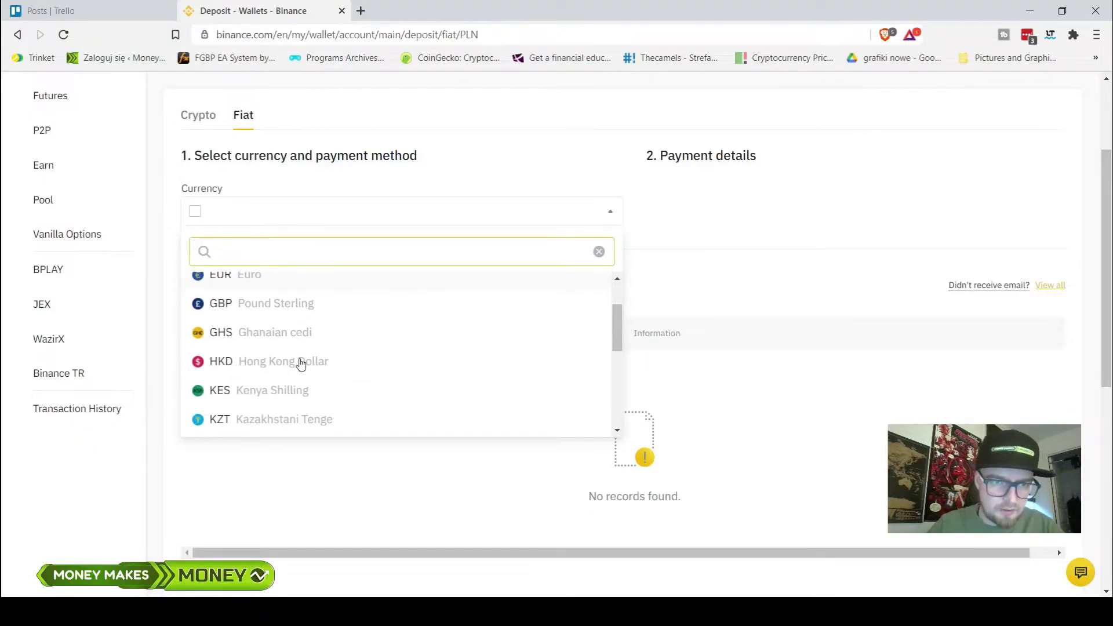
pyautogui.scroll(2, 300, 329)
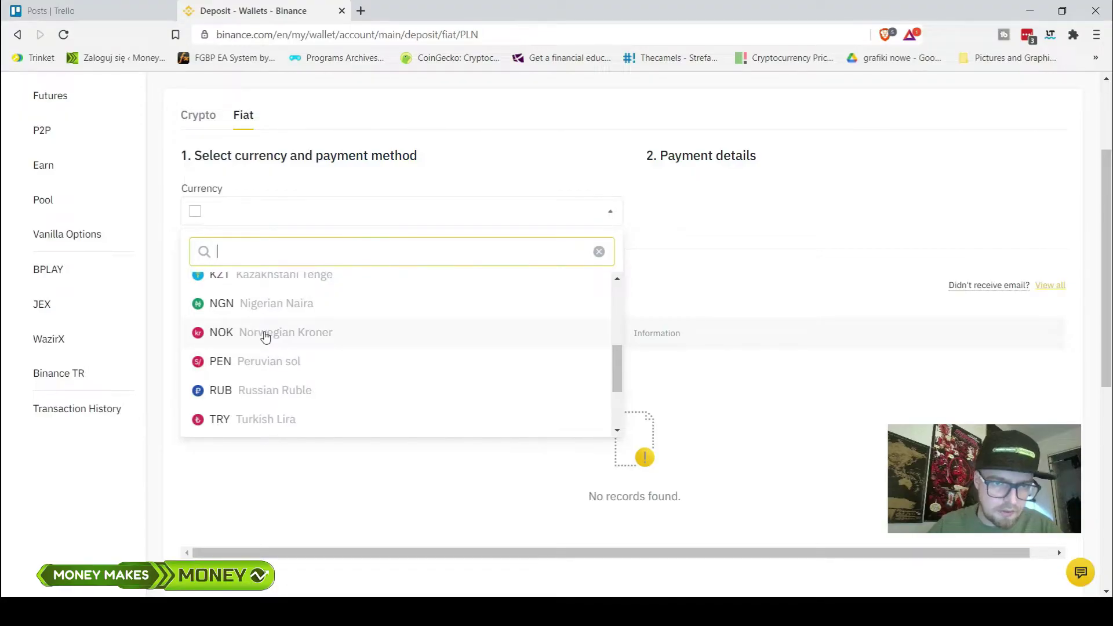
pyautogui.scroll(-5, 266, 335)
pyautogui.scroll(-2, 316, 361)
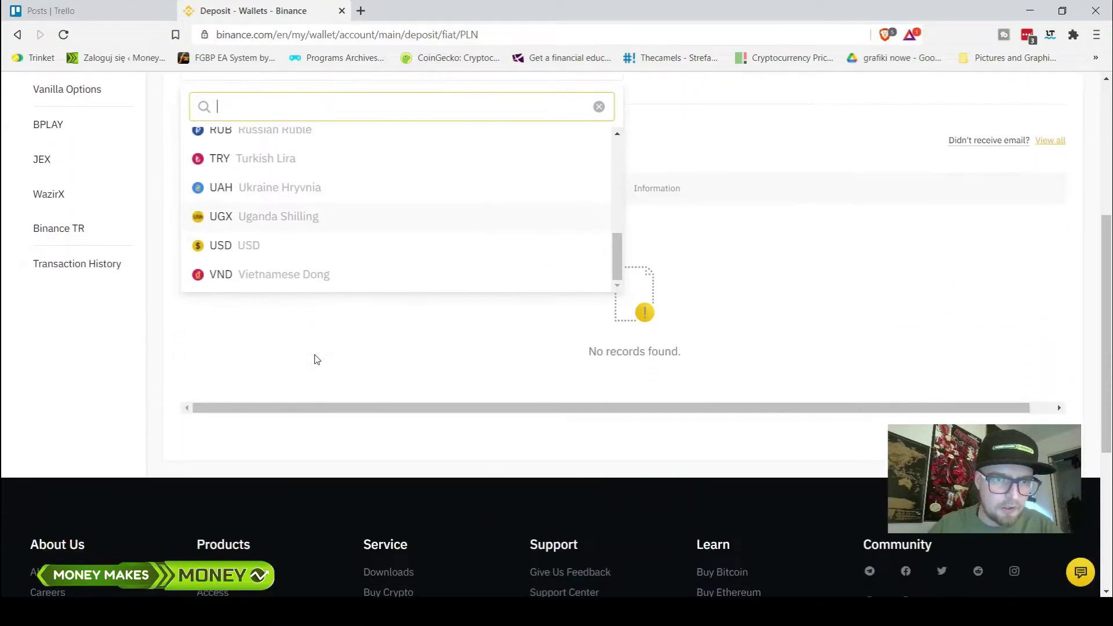
pyautogui.scroll(3, 280, 241)
pyautogui.scroll(4, 280, 241)
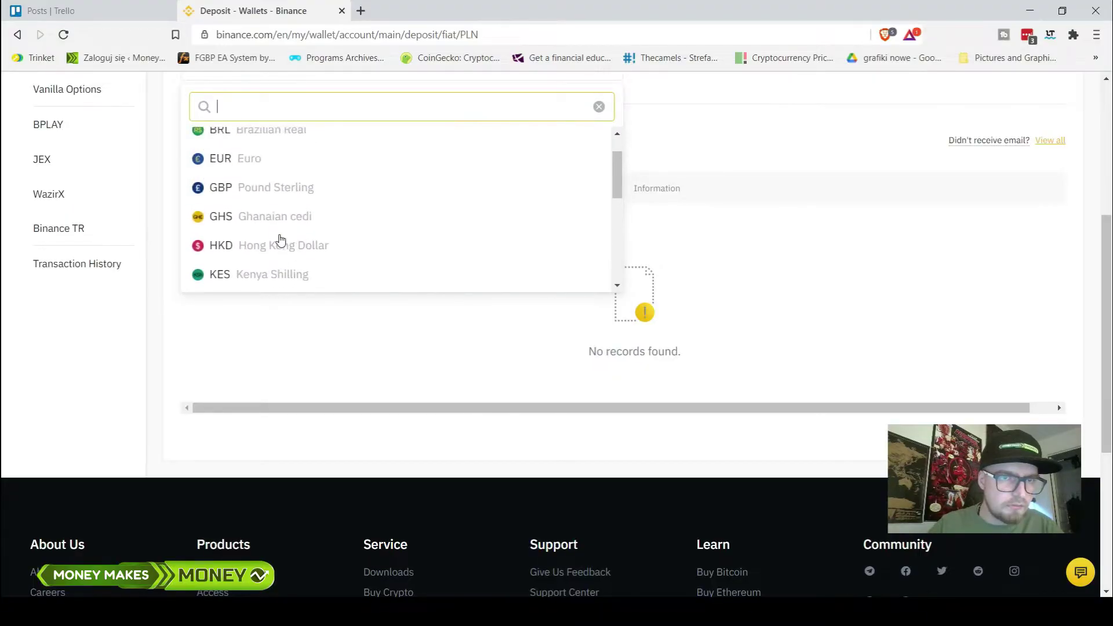
pyautogui.scroll(2, 288, 251)
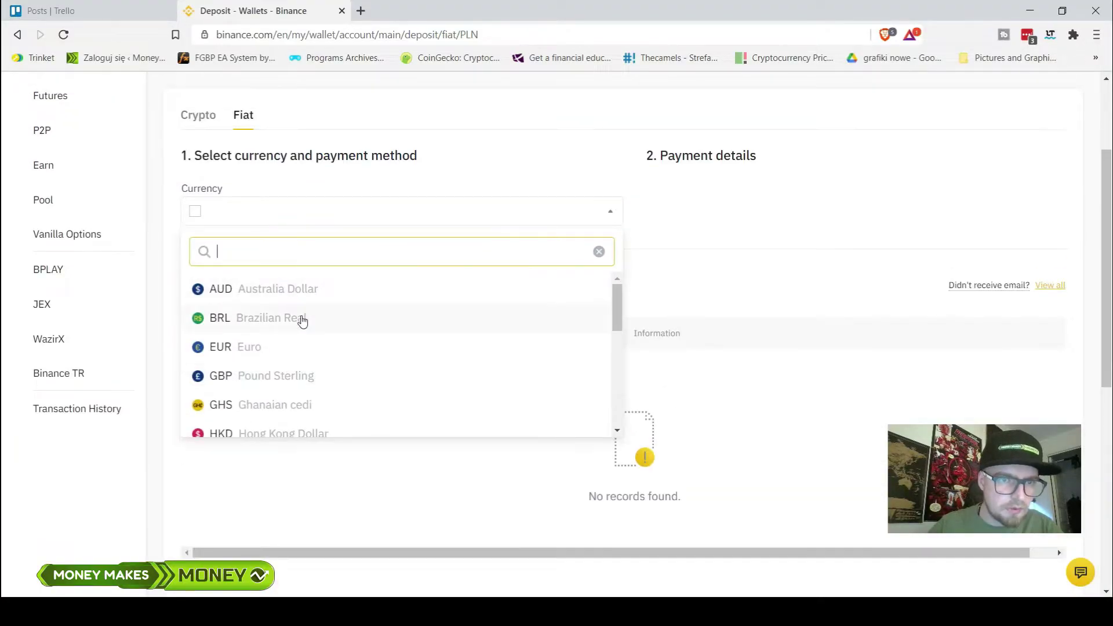
pyautogui.scroll(-2, 300, 319)
pyautogui.scroll(-2, 302, 320)
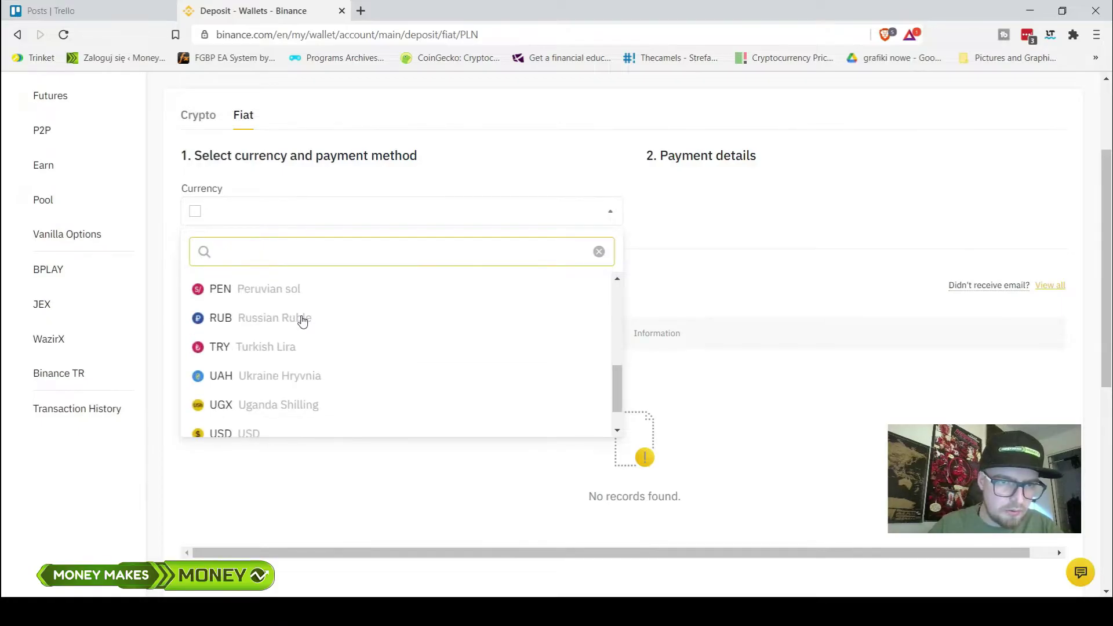
pyautogui.scroll(2, 330, 321)
pyautogui.scroll(-2, 334, 325)
pyautogui.scroll(-1, 333, 324)
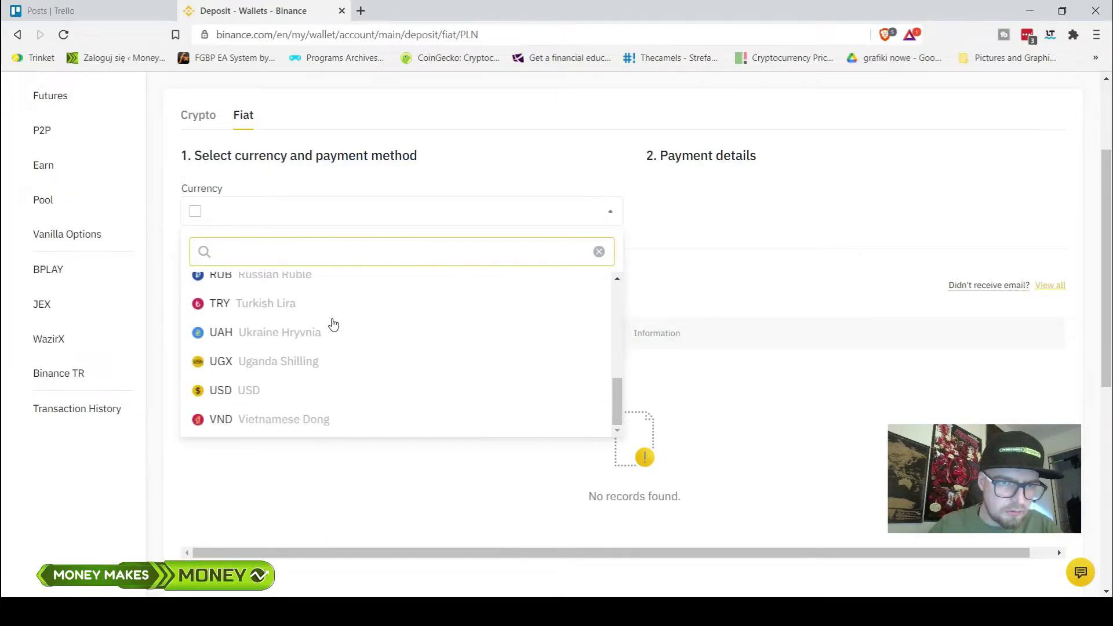
pyautogui.click(293, 468)
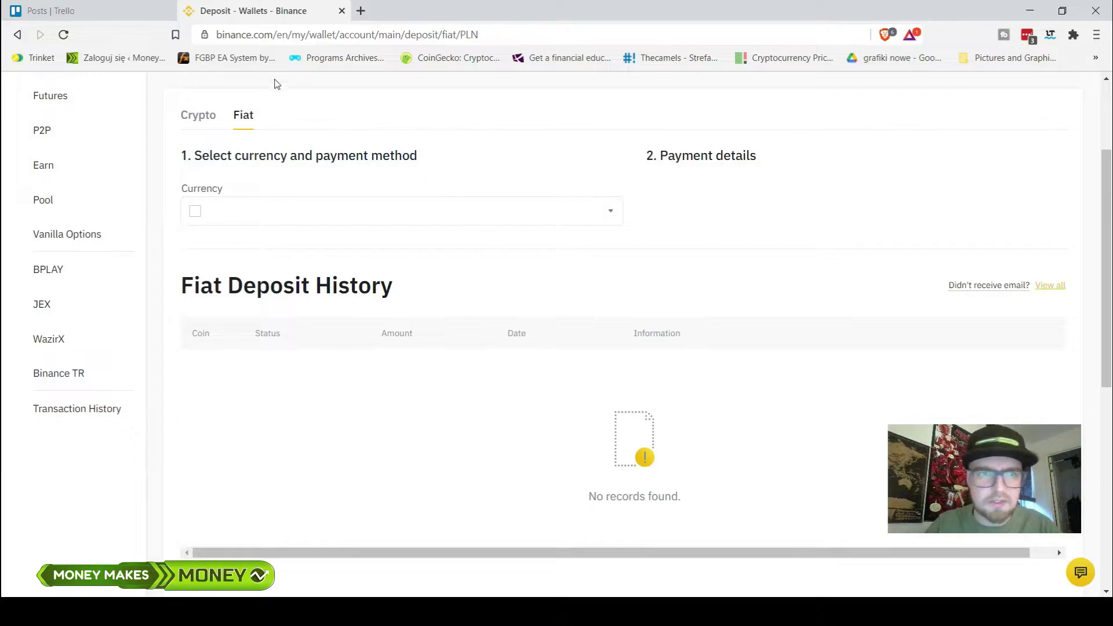
# Step: Load NOK fiat deposits and review the Bank Card (Visa/MC) option and 2500 NOK limit
pyautogui.click(203, 117)
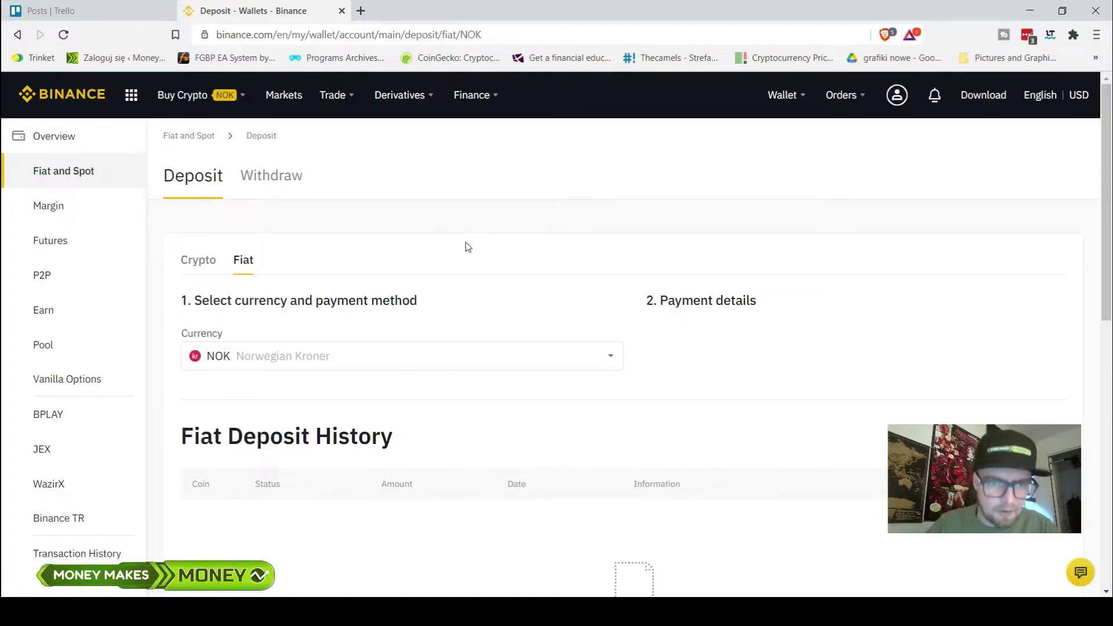
pyautogui.scroll(-2, 464, 246)
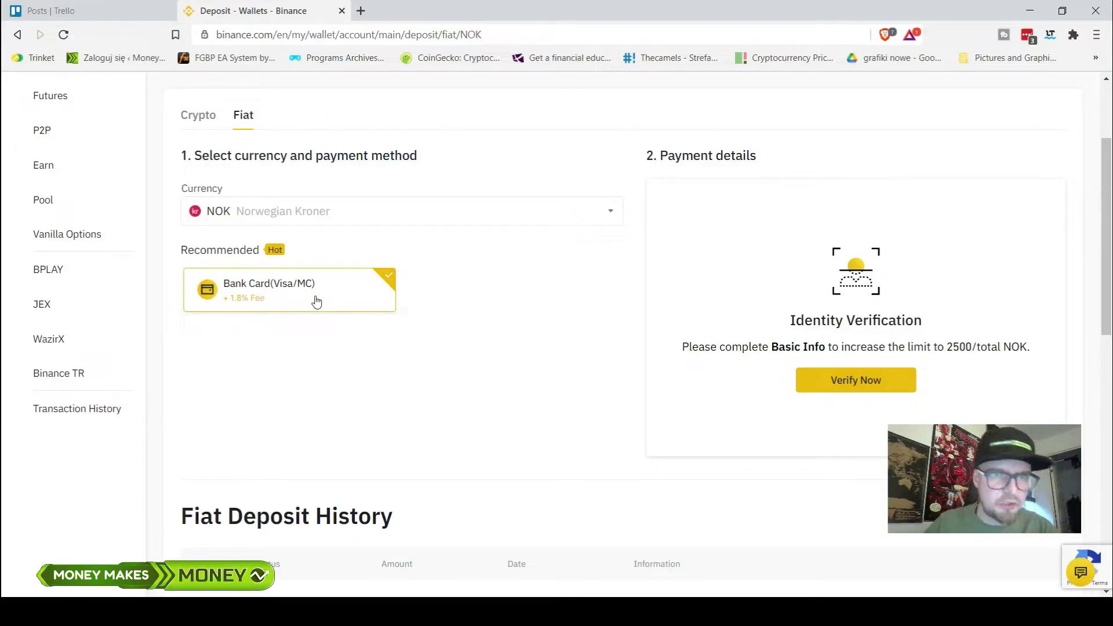
pyautogui.scroll(-3, 373, 320)
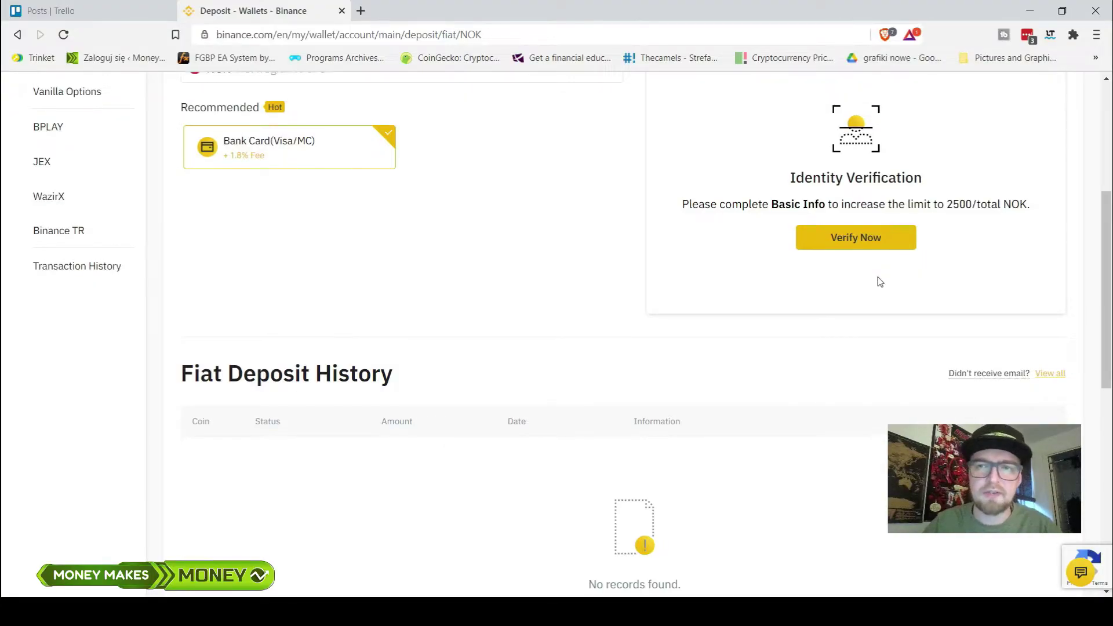
pyautogui.scroll(1, 879, 281)
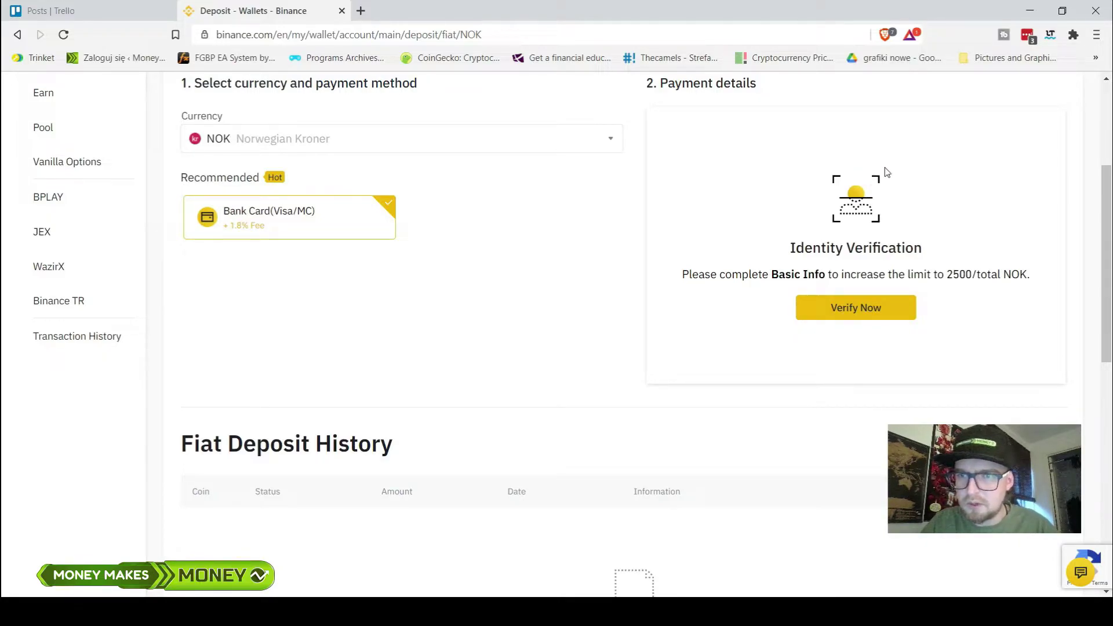
pyautogui.moveTo(1038, 278); pyautogui.dragTo(945, 275)
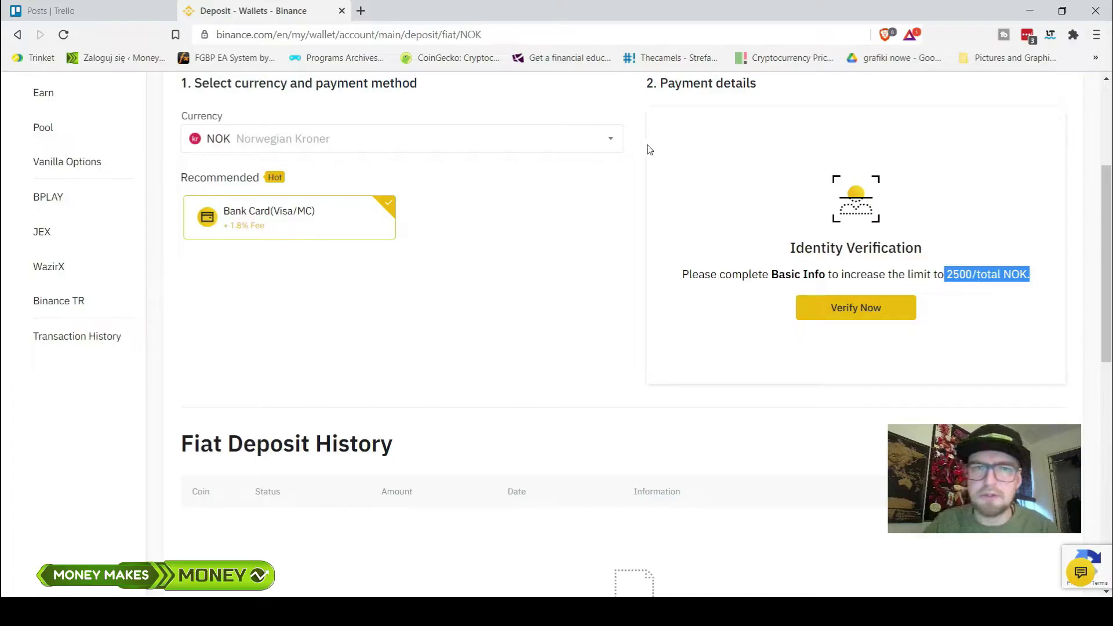
pyautogui.scroll(3, 654, 279)
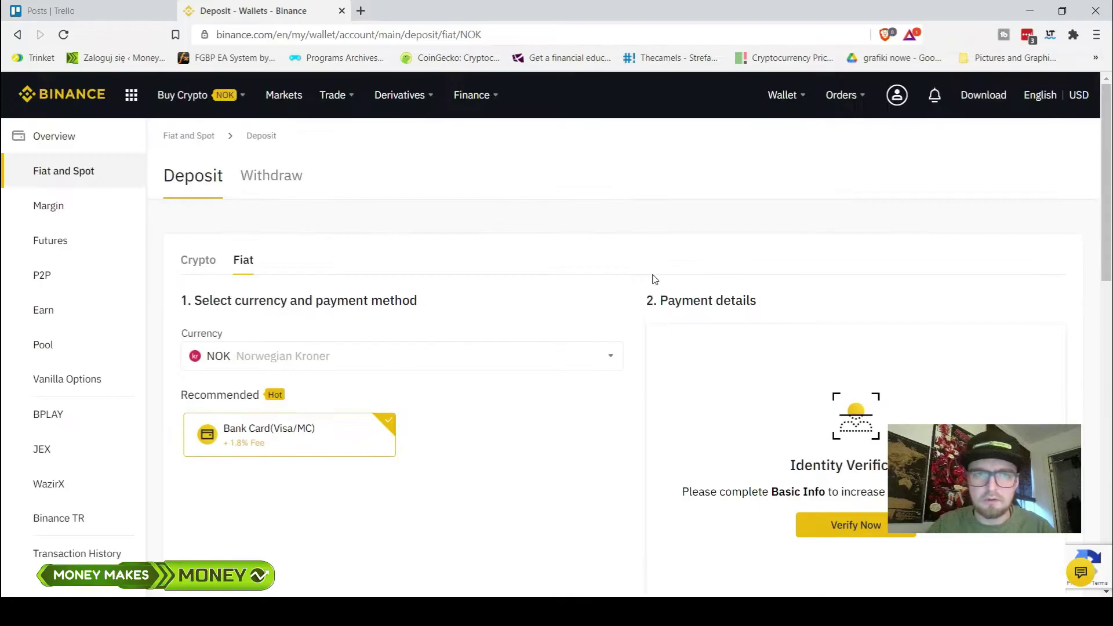
pyautogui.scroll(-6, 531, 313)
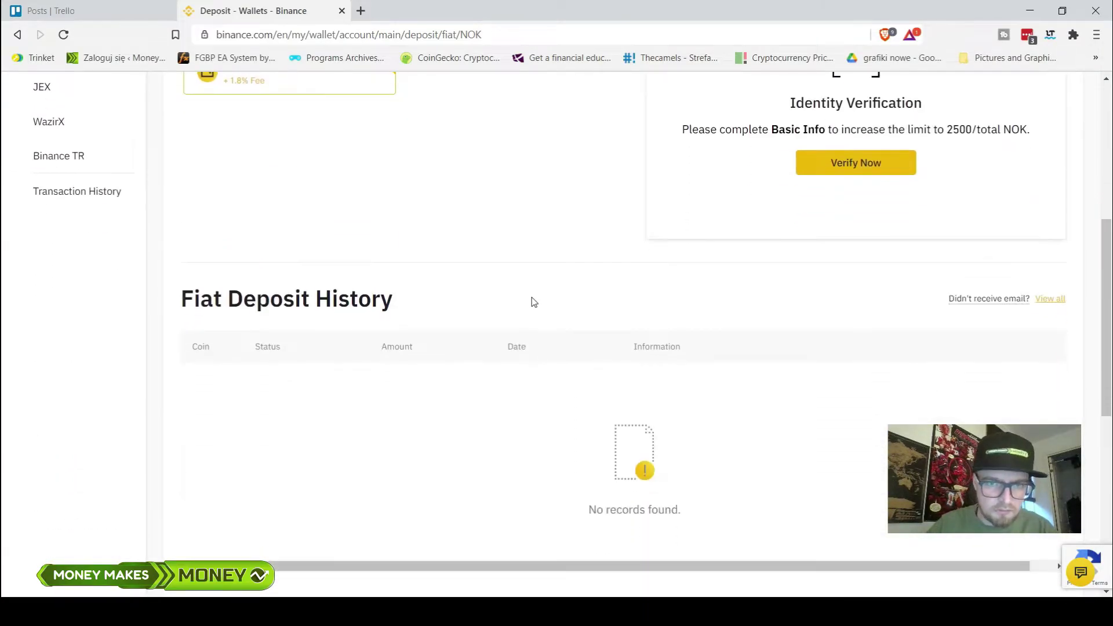
pyautogui.scroll(4, 534, 302)
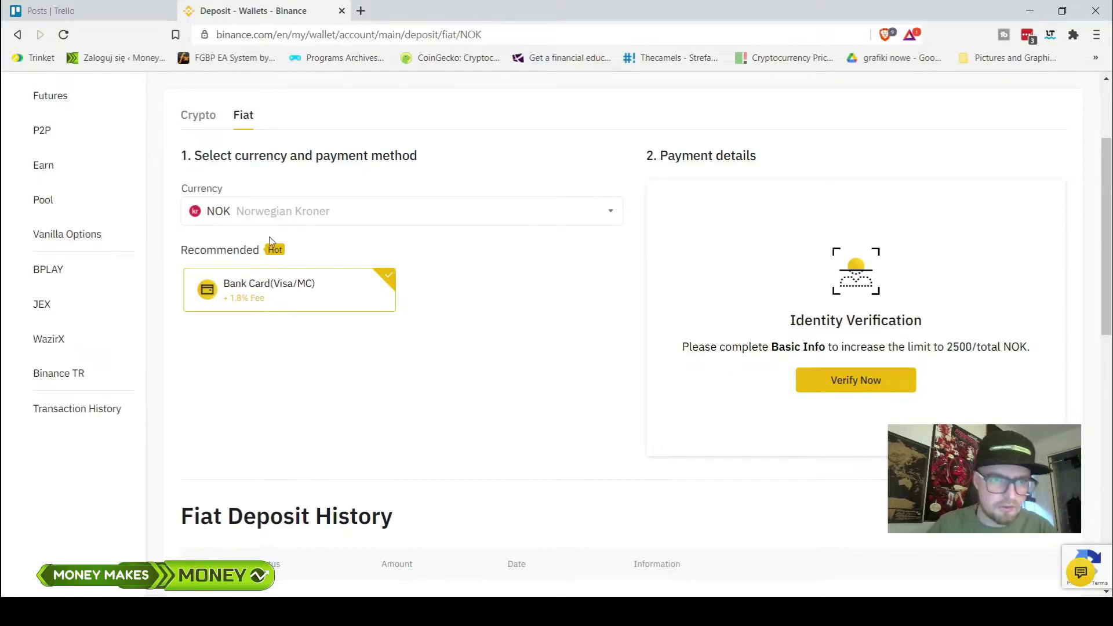
# Step: Start identity verification, keeping Norway as the residential country
pyautogui.click(863, 381)
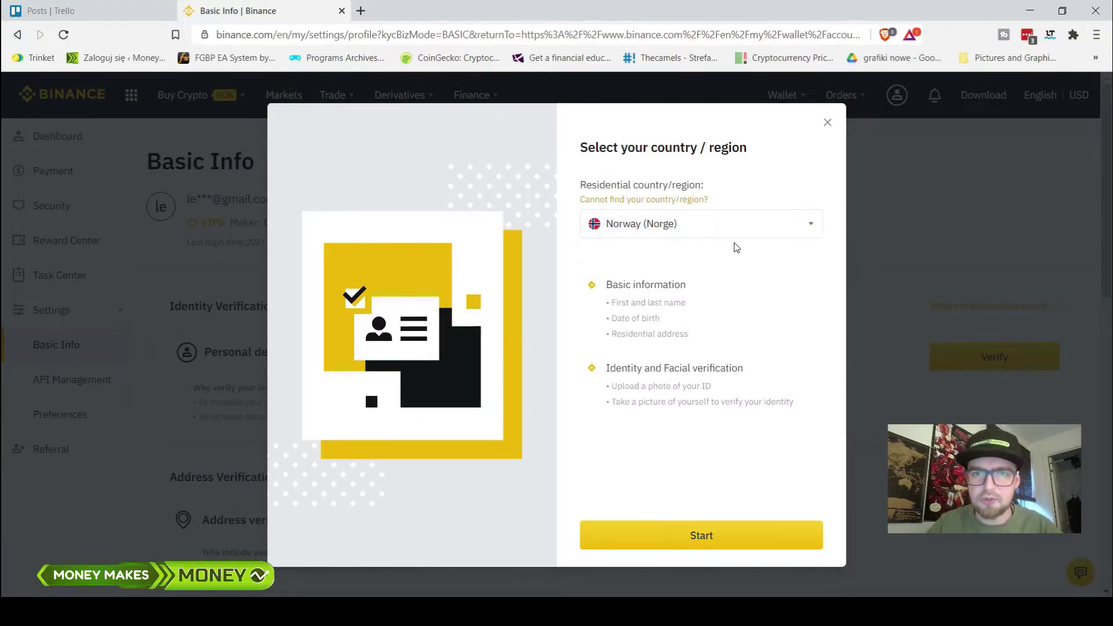
pyautogui.click(754, 226)
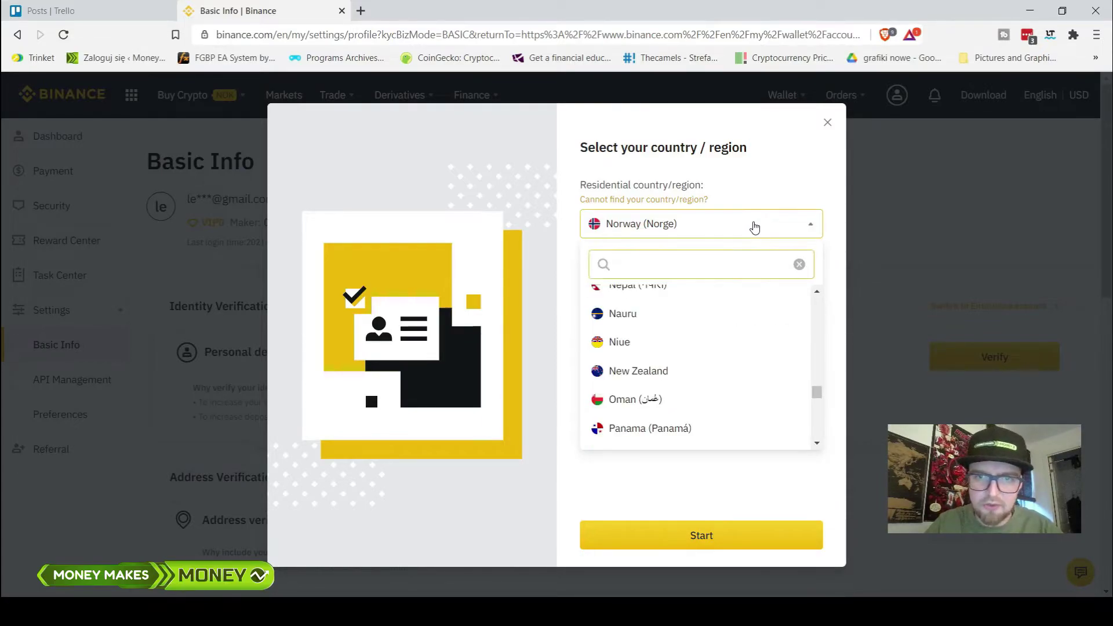
pyautogui.click(771, 180)
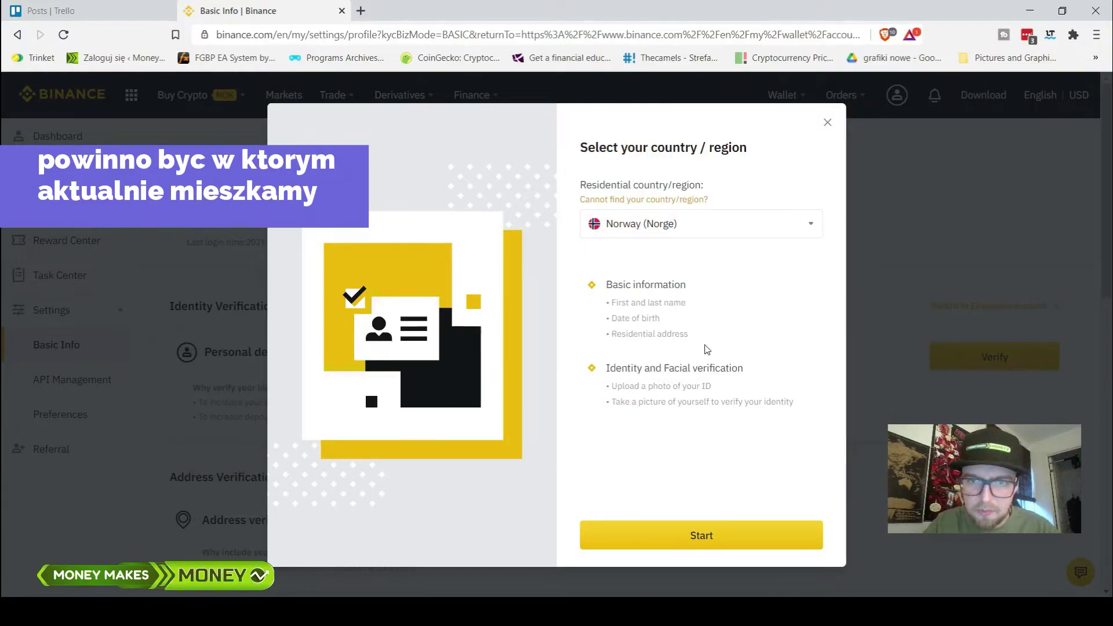
# Step: Review the basic info and identity/facial requirements, start the form, then close it
pyautogui.moveTo(706, 346); pyautogui.dragTo(667, 272)
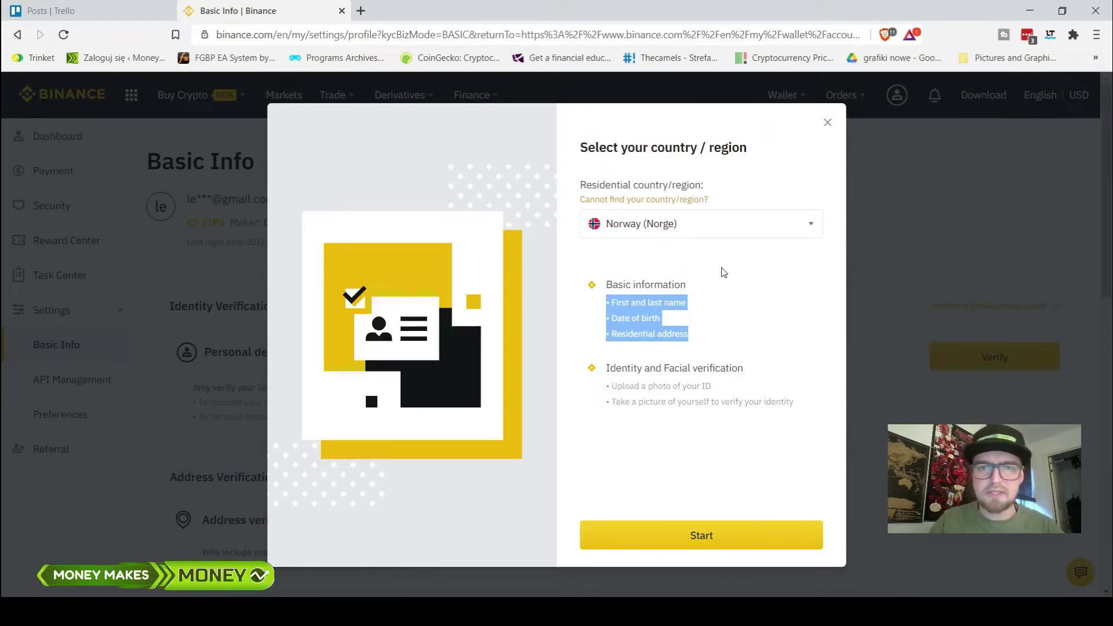
pyautogui.moveTo(798, 409); pyautogui.dragTo(600, 392)
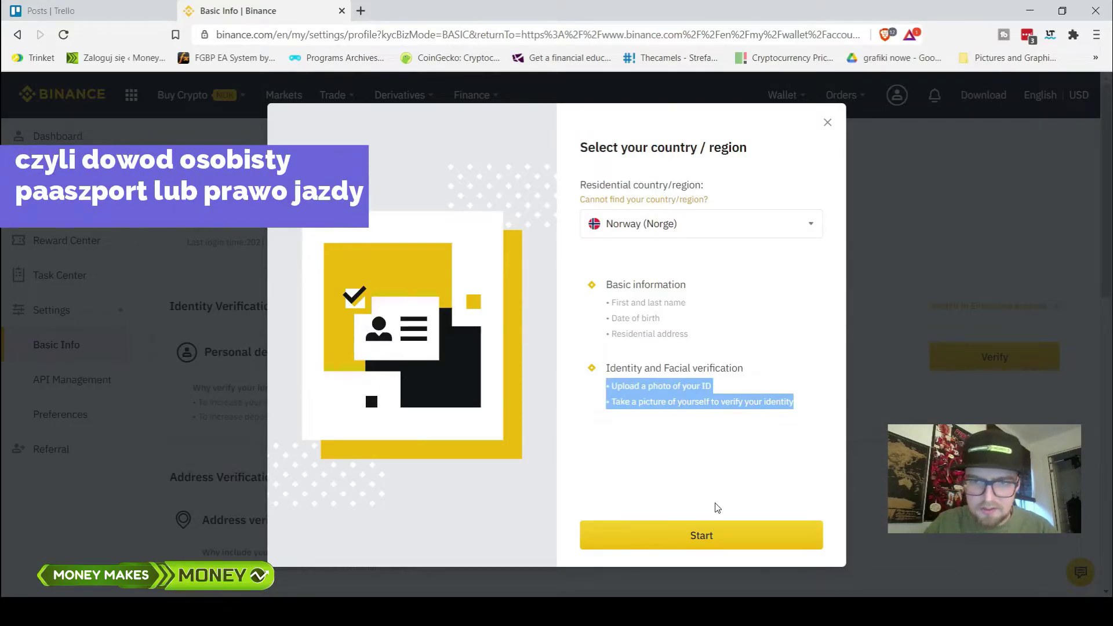
pyautogui.click(703, 534)
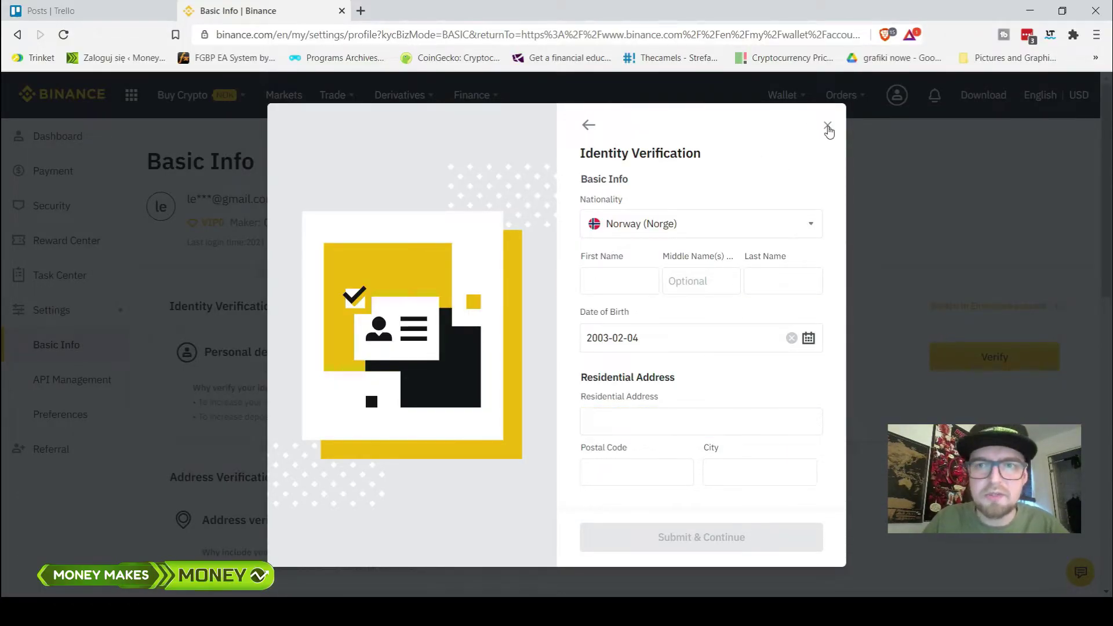
pyautogui.click(828, 128)
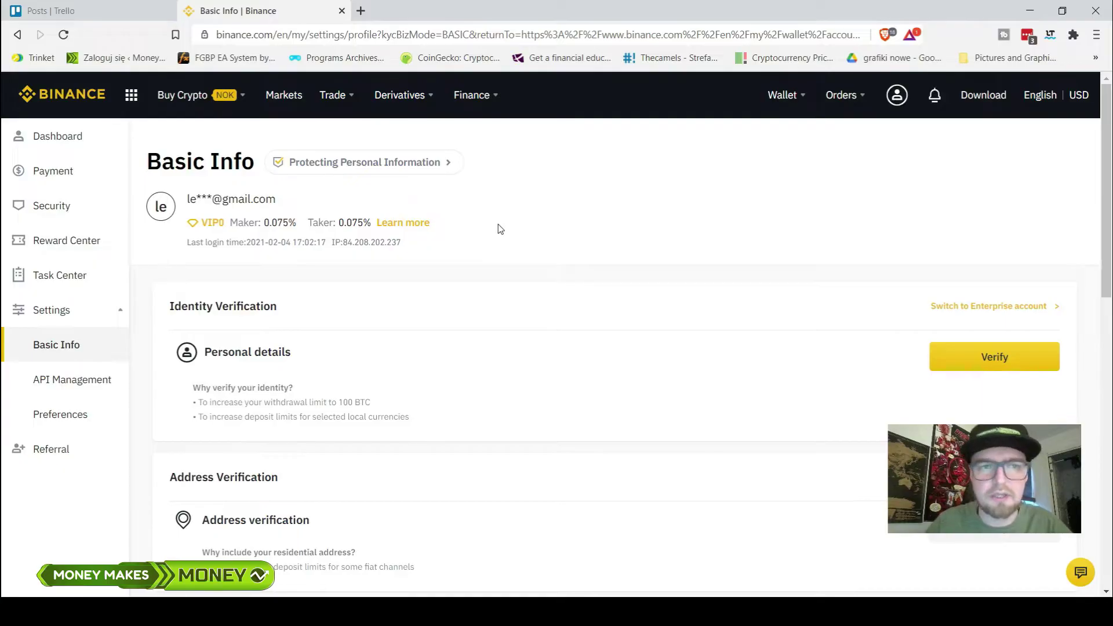
# Step: Review the Security settings: 1/4 account security score with Google and SMS 2FA options
pyautogui.click(48, 207)
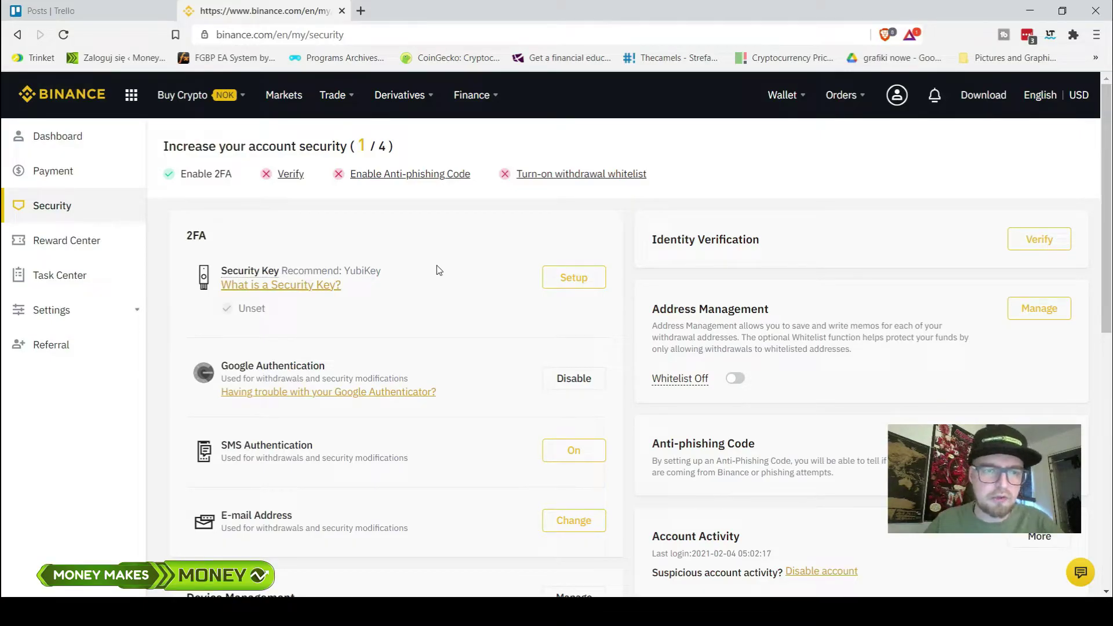
pyautogui.scroll(-3, 464, 284)
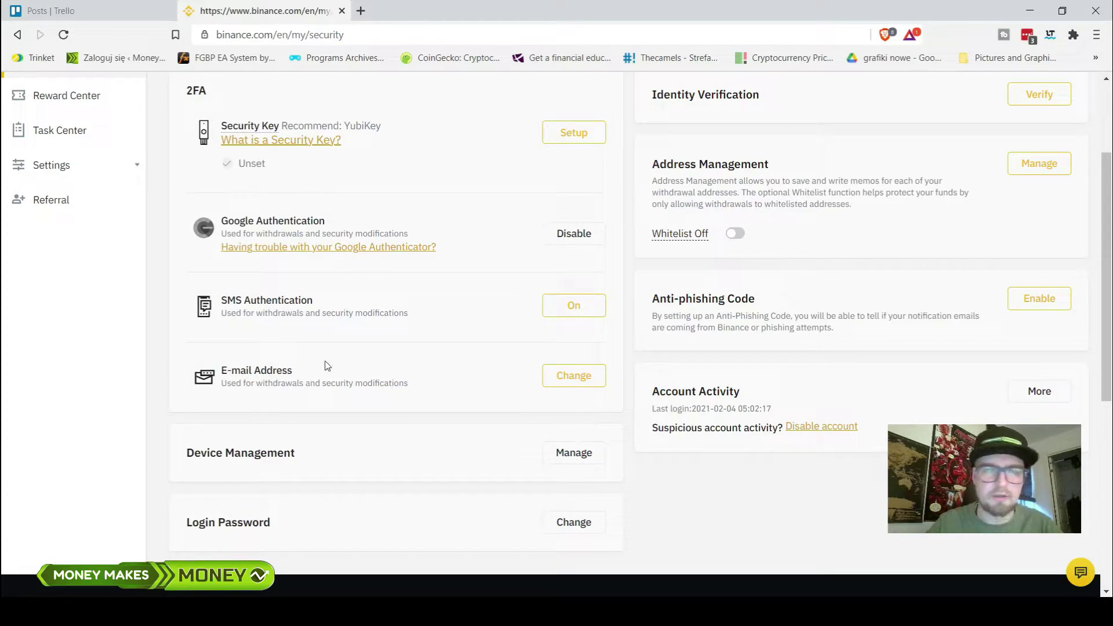
pyautogui.scroll(3, 356, 355)
pyautogui.moveTo(402, 148); pyautogui.dragTo(160, 155)
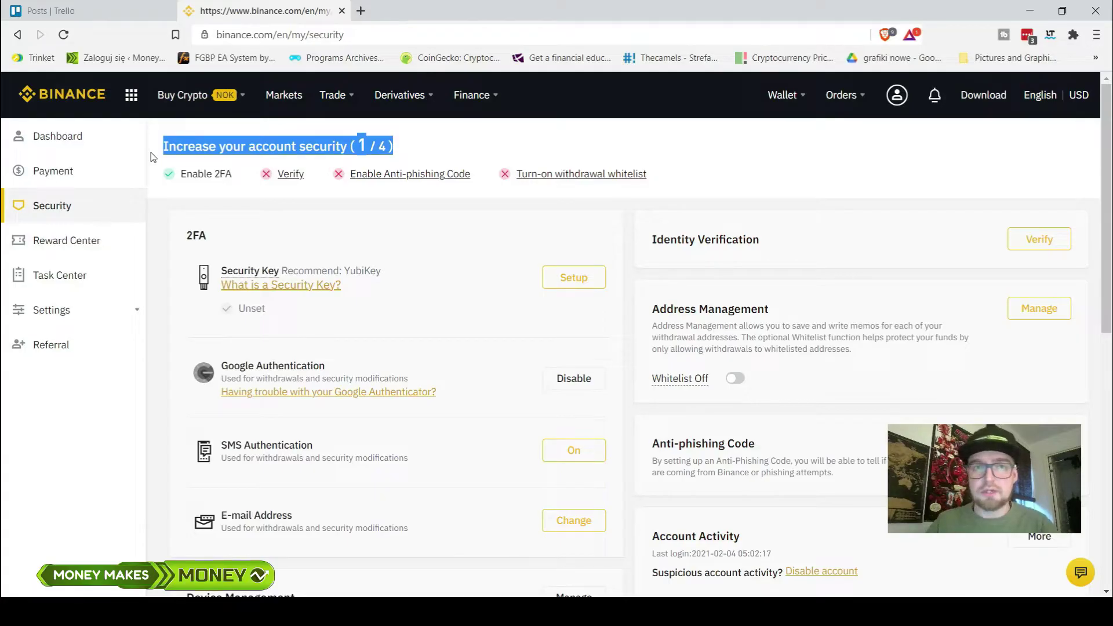
pyautogui.moveTo(166, 116)
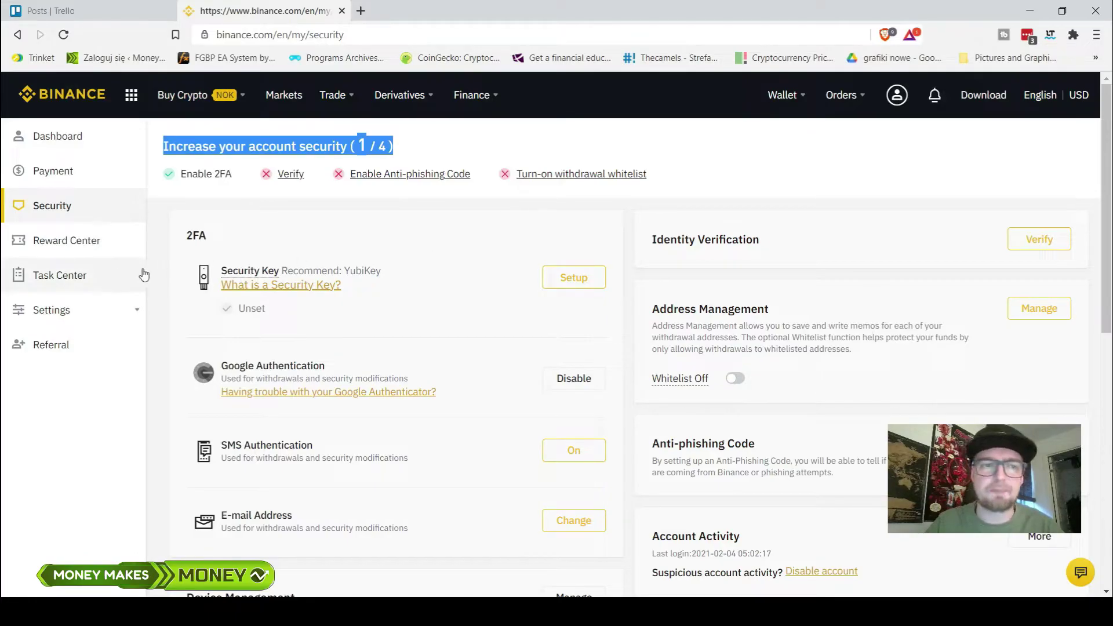
# Step: Switch the deposit page to crypto and open the coin list (BTC, ETH, USDT, BNB, EOS)
pyautogui.click(64, 173)
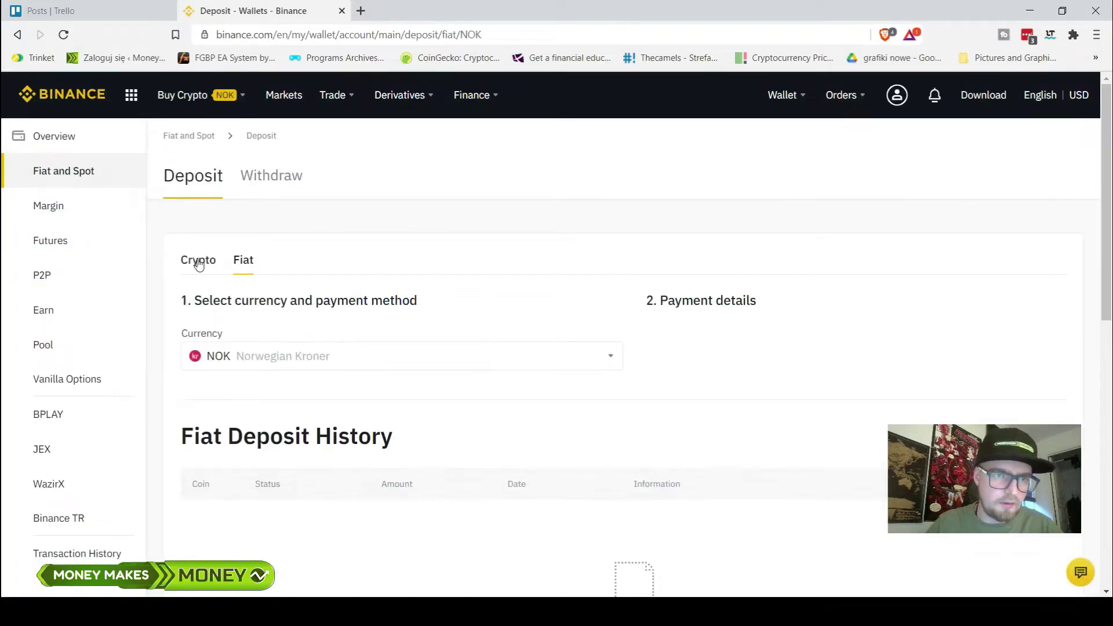
pyautogui.click(198, 261)
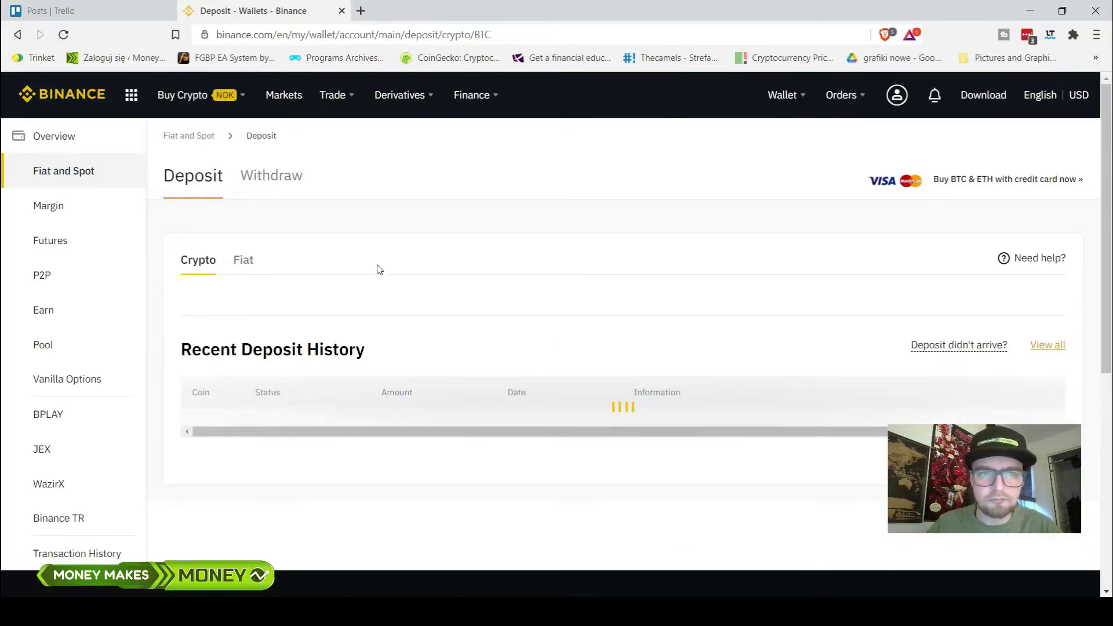
pyautogui.scroll(-2, 381, 242)
pyautogui.scroll(-3, 381, 242)
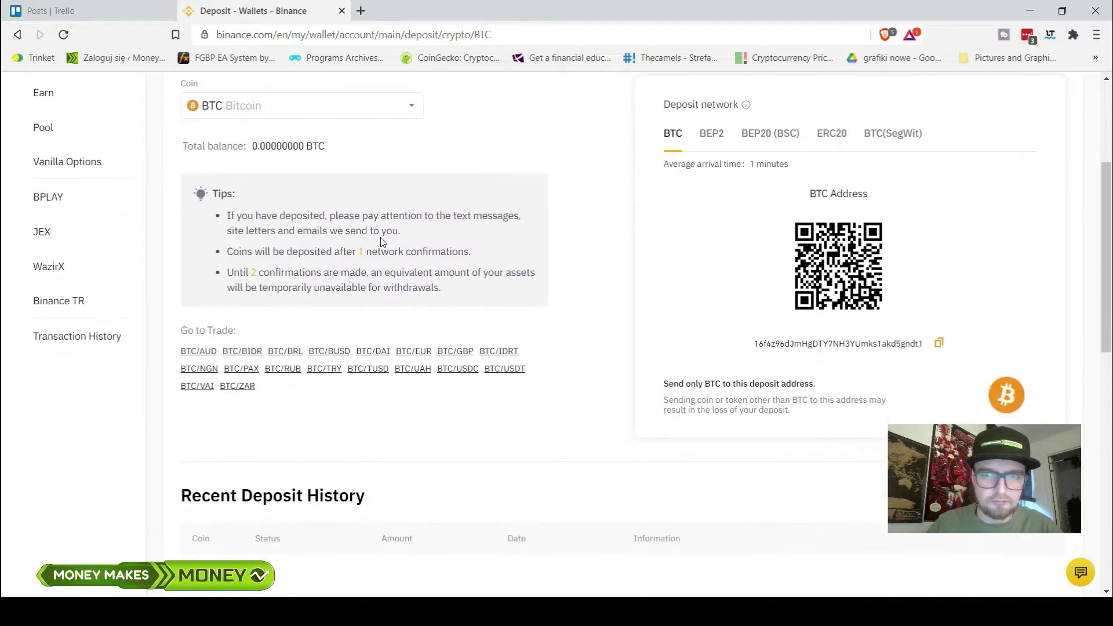
pyautogui.scroll(1, 380, 238)
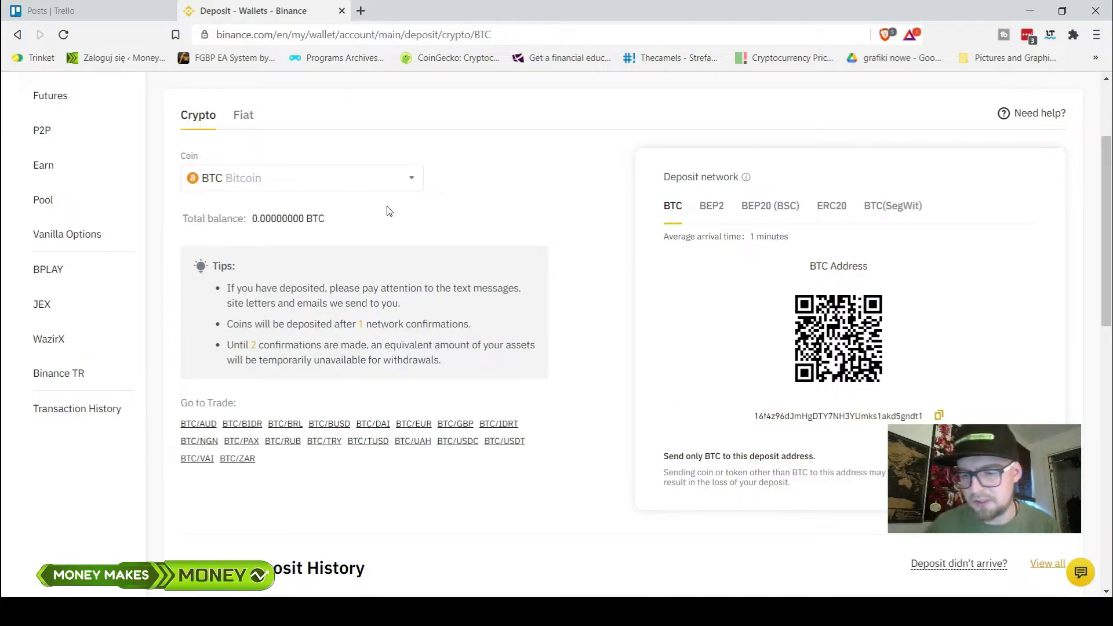
pyautogui.click(341, 185)
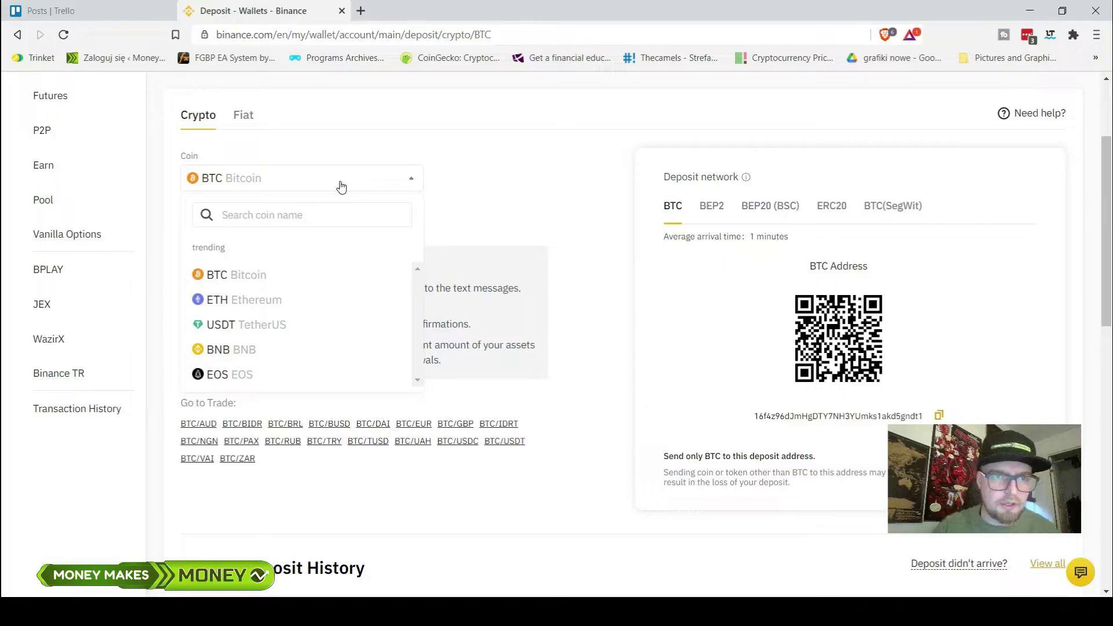
# Step: Choose USDT TetherUS, compare BEP20 (BSC) and TRC20 addresses, and finish on TRC20 (Tron)
pyautogui.click(274, 326)
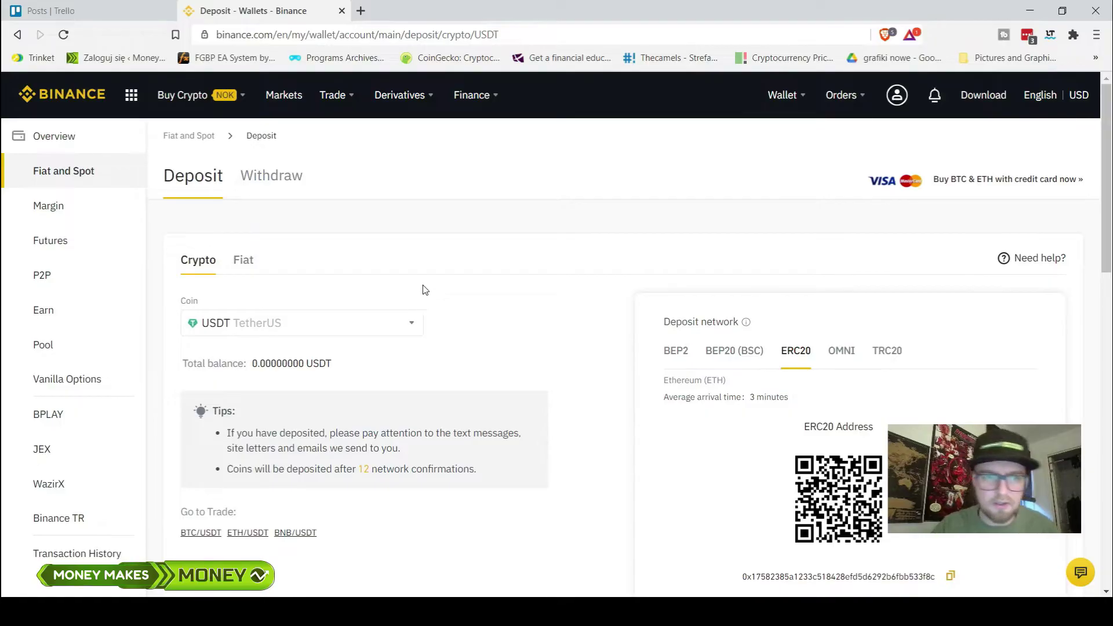
pyautogui.scroll(-2, 496, 307)
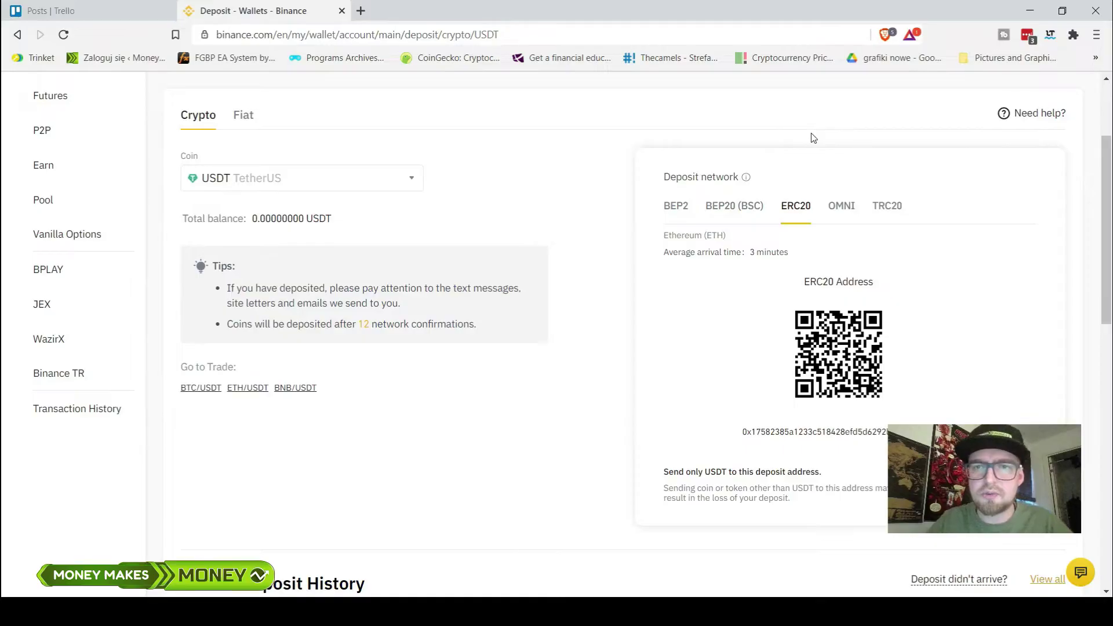
pyautogui.click(735, 206)
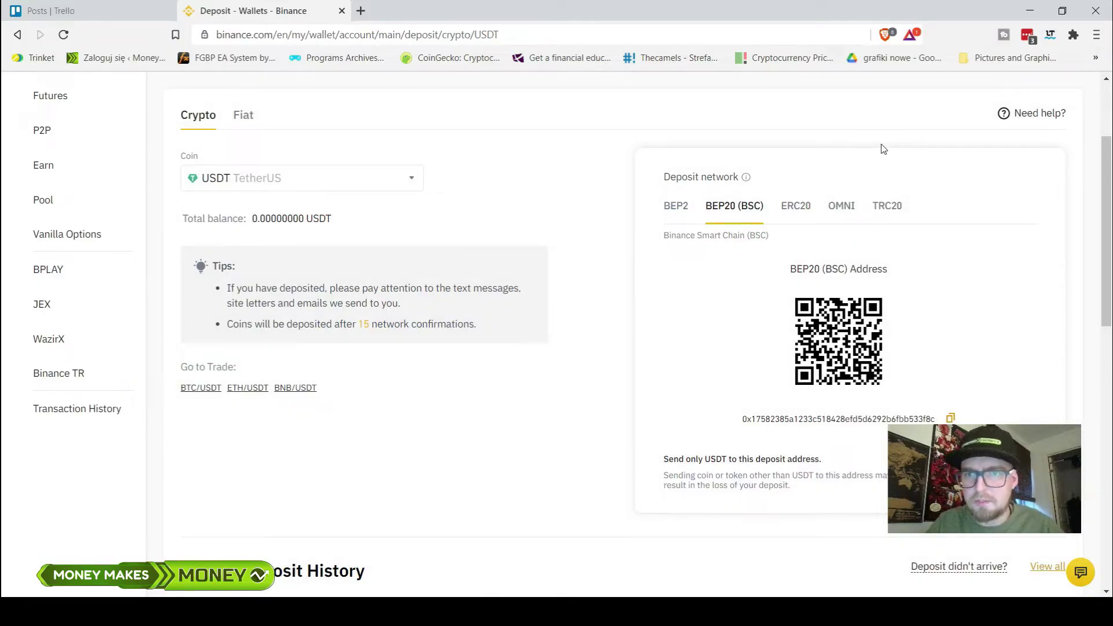
pyautogui.click(896, 208)
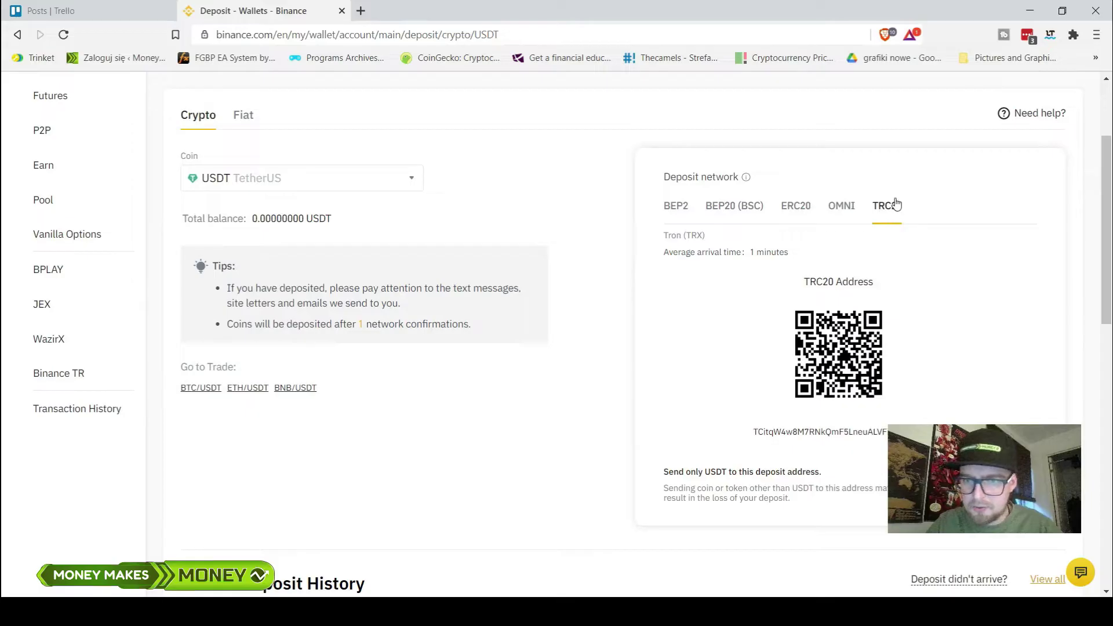
pyautogui.click(752, 206)
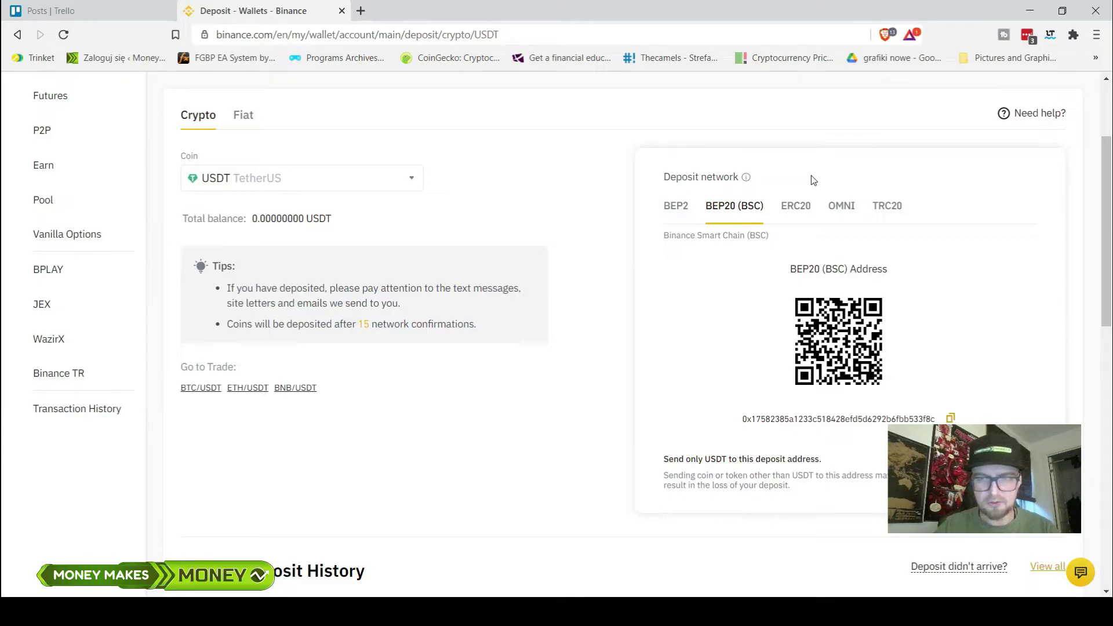
pyautogui.click(888, 210)
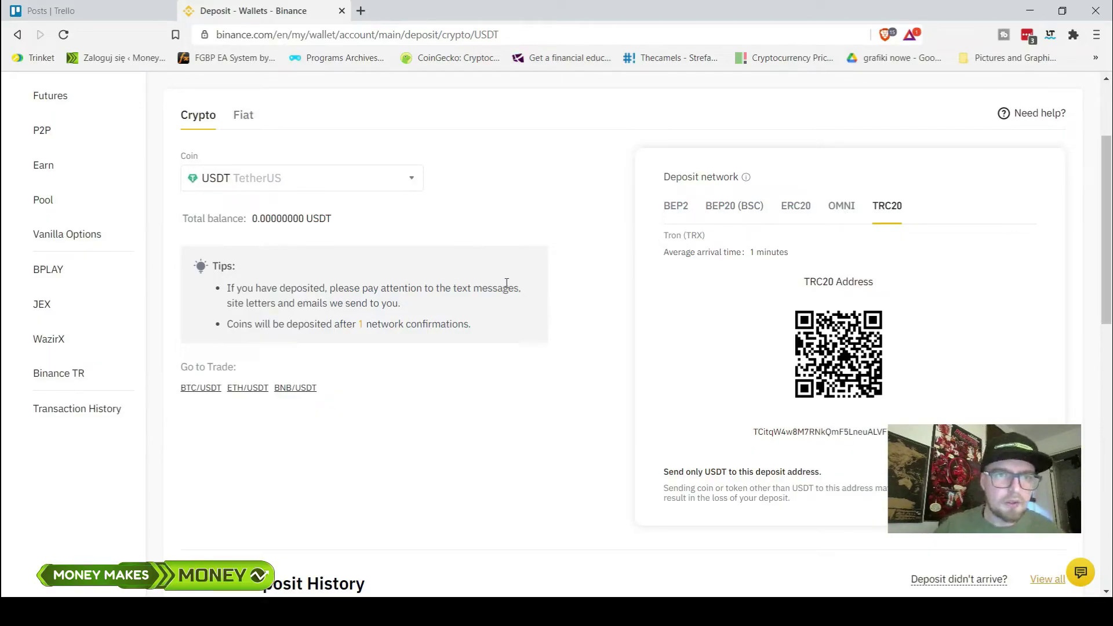
pyautogui.scroll(-5, 572, 273)
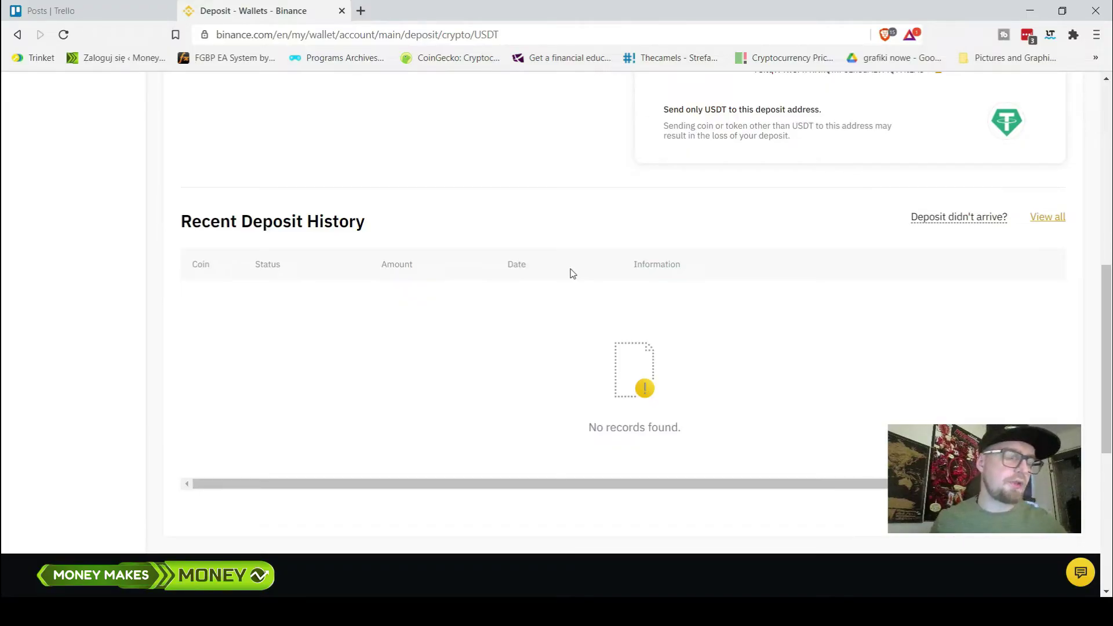
pyautogui.scroll(5, 572, 273)
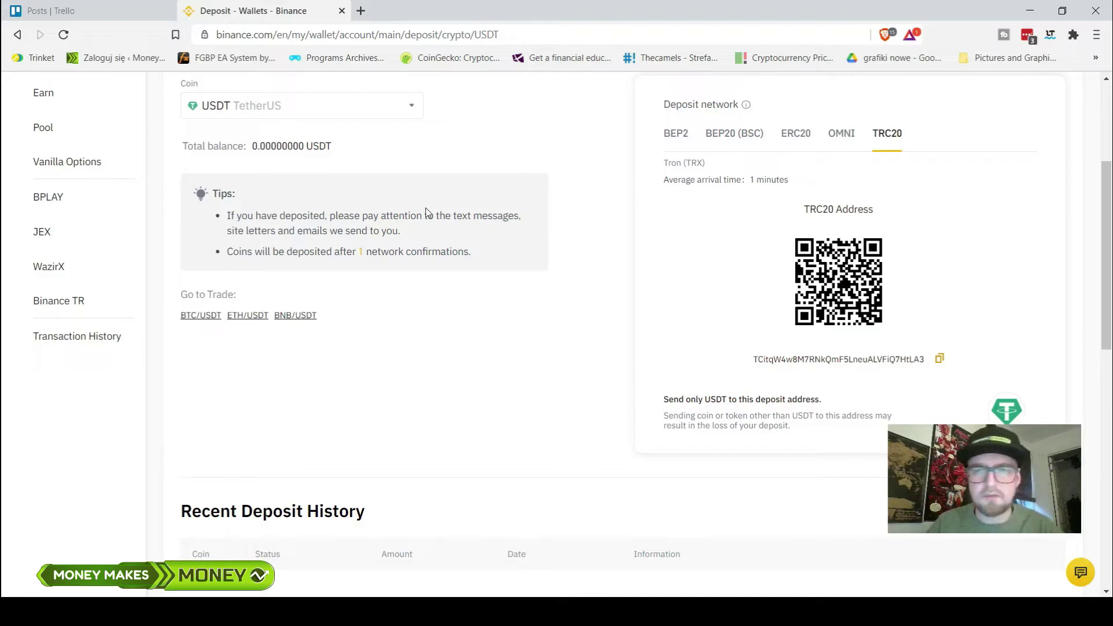
pyautogui.scroll(3, 429, 215)
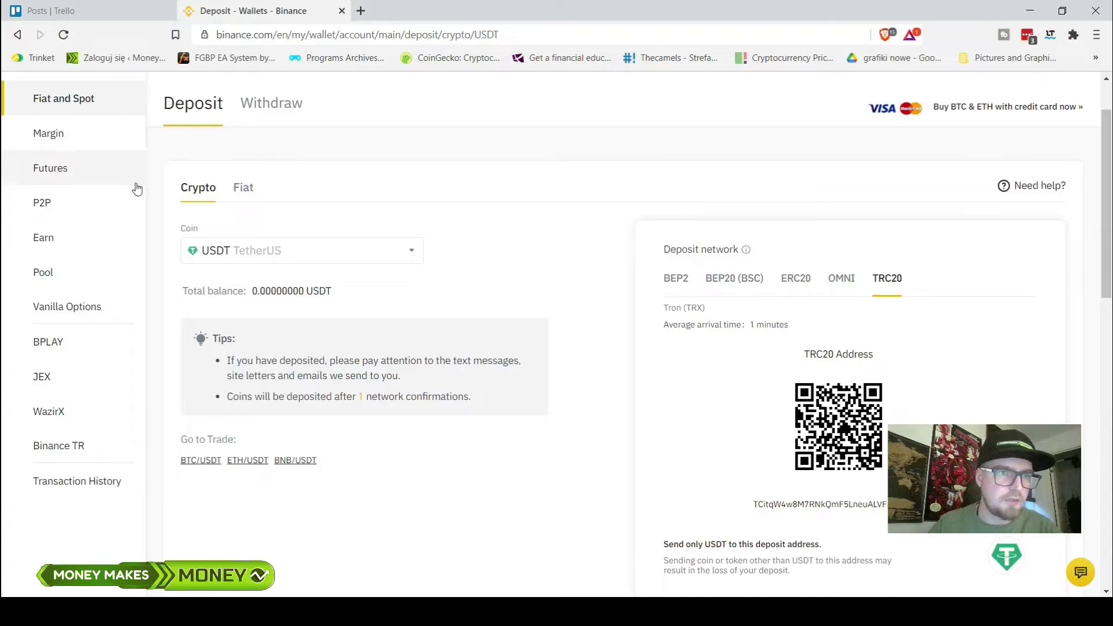
pyautogui.scroll(1, 145, 185)
# Step: Review the Fiat and Spot coin list, then view the Margin wallet's 999.00 margin level
pyautogui.click(68, 175)
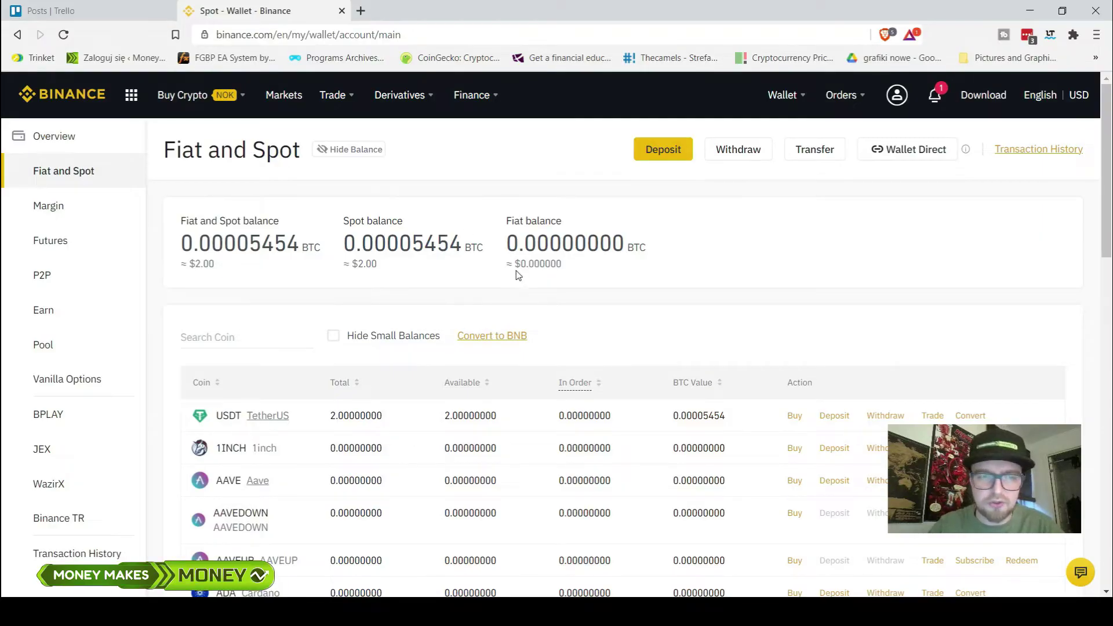
pyautogui.scroll(-3, 282, 315)
pyautogui.scroll(-8, 288, 298)
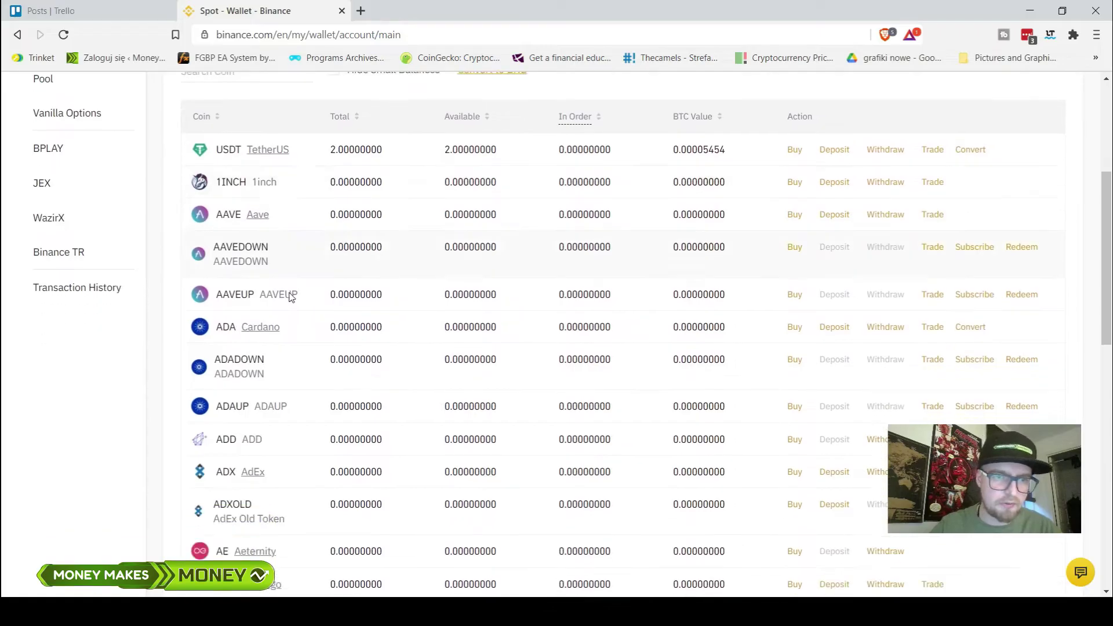
pyautogui.scroll(6, 437, 295)
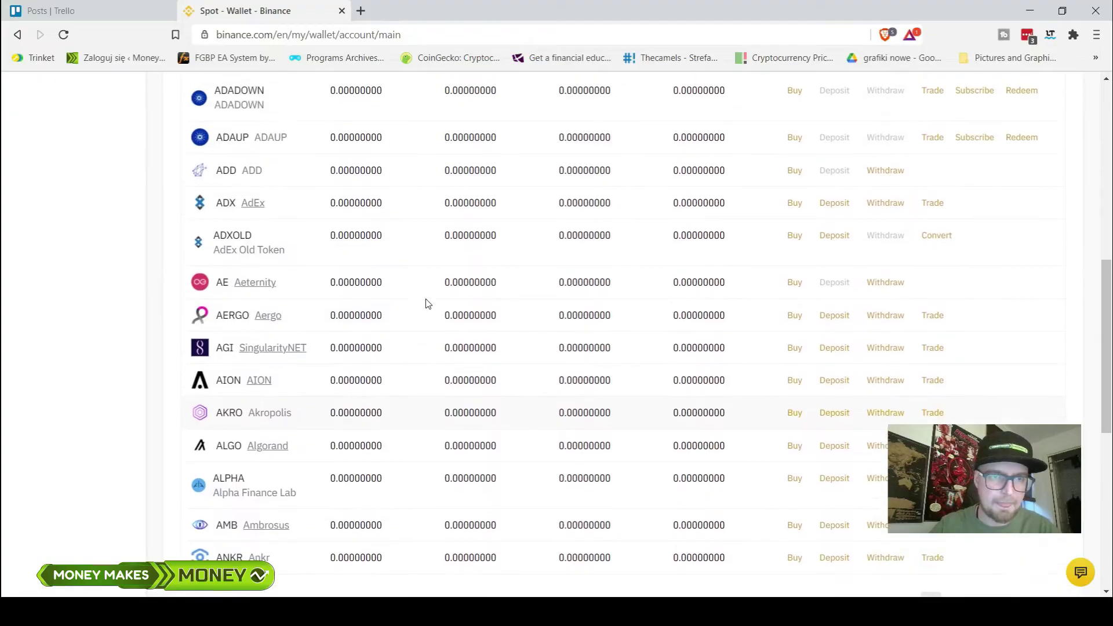
pyautogui.scroll(3, 427, 303)
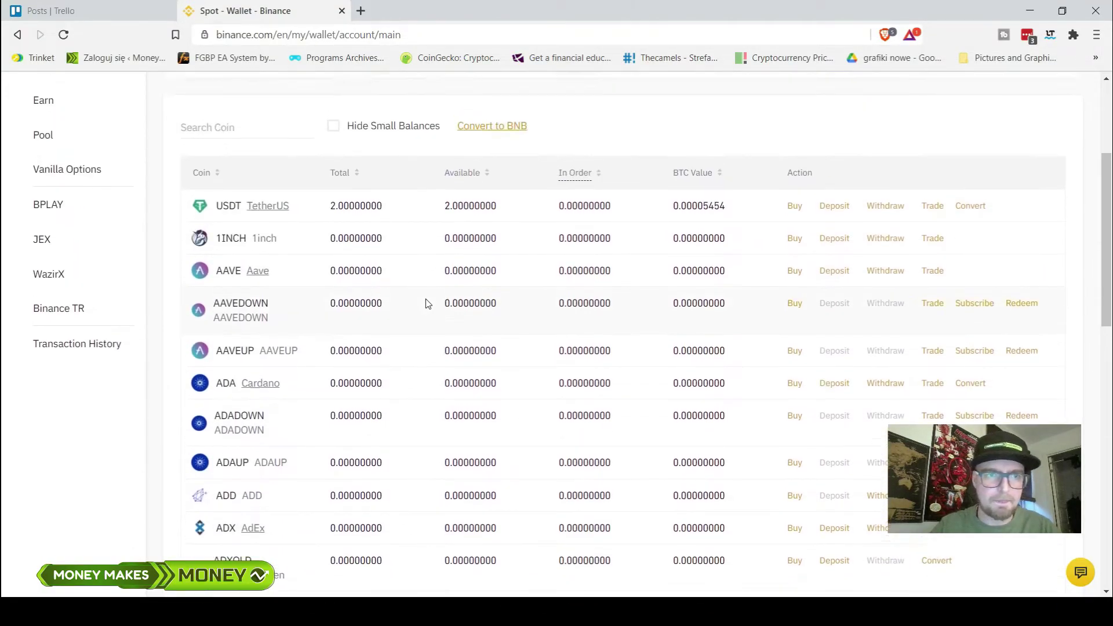
pyautogui.scroll(3, 406, 290)
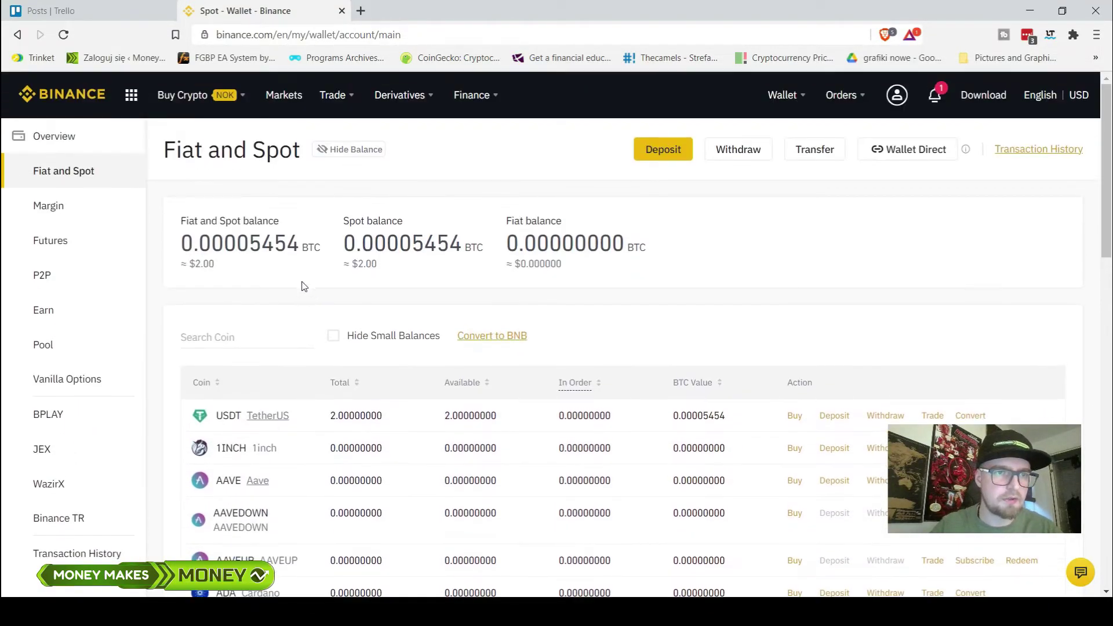
pyautogui.click(66, 212)
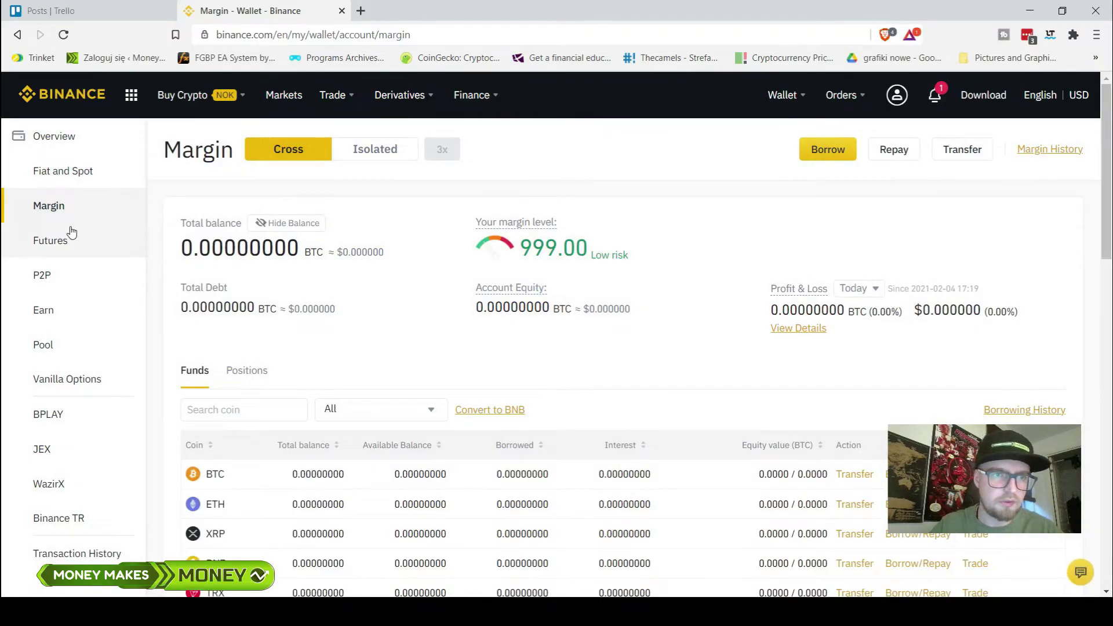
# Step: Open a Futures account, then check the P2P and Earn savings wallets at 0.00000000 BTC
pyautogui.click(71, 233)
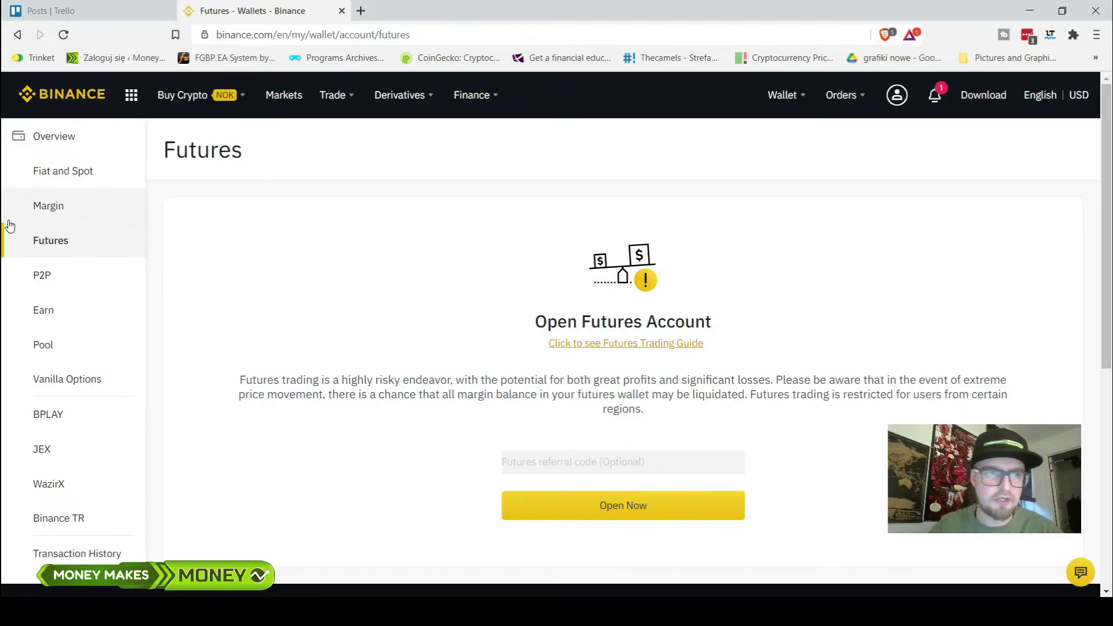
pyautogui.click(635, 504)
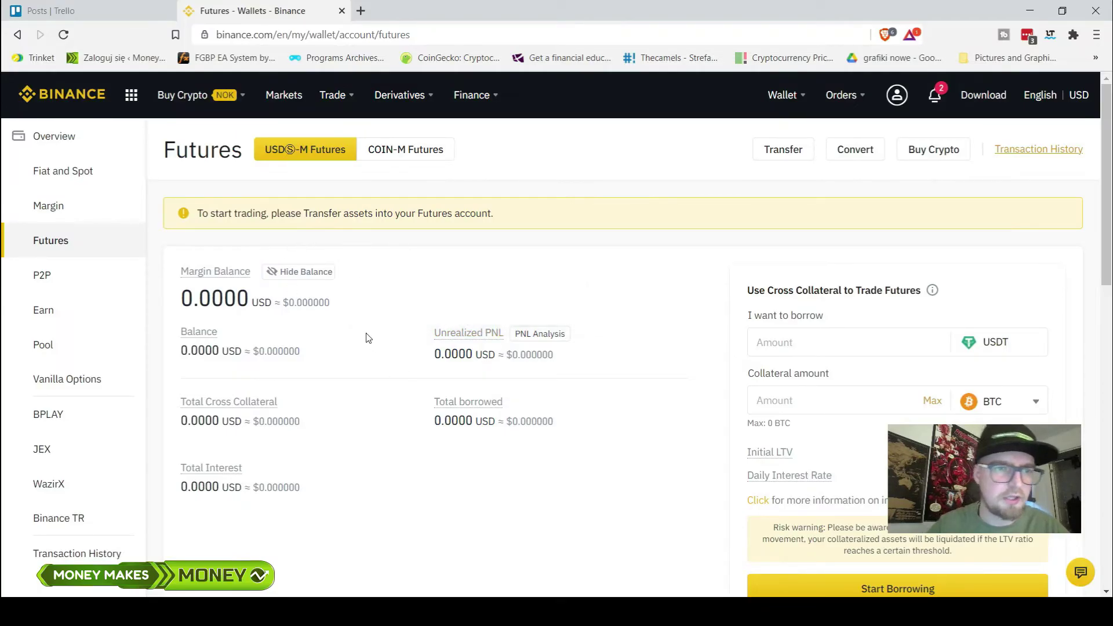
pyautogui.click(43, 275)
pyautogui.click(67, 312)
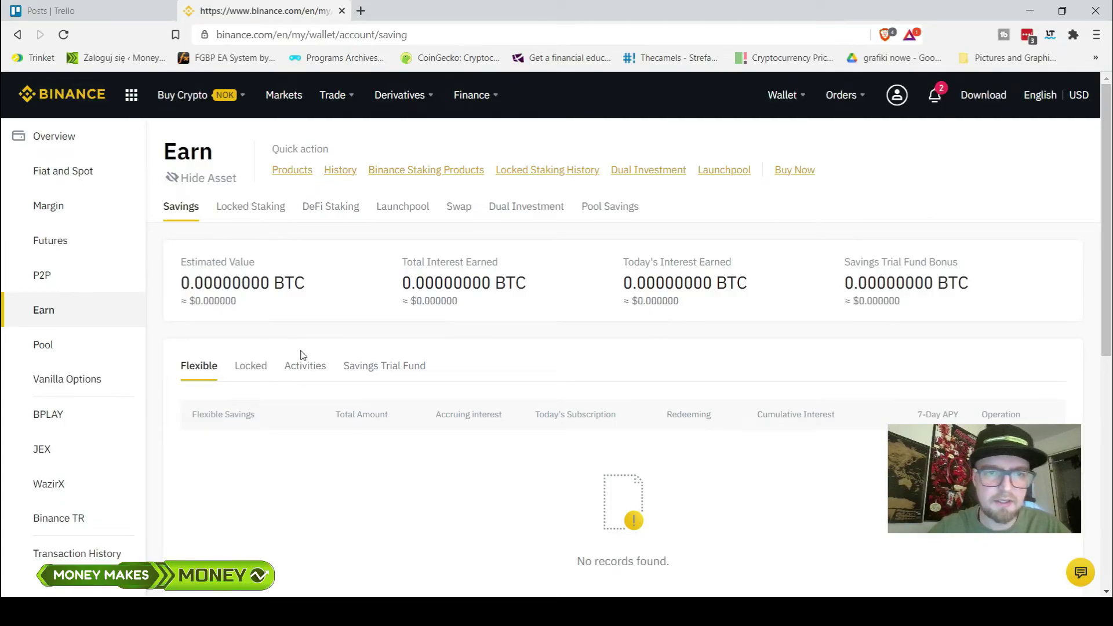
pyautogui.moveTo(473, 94)
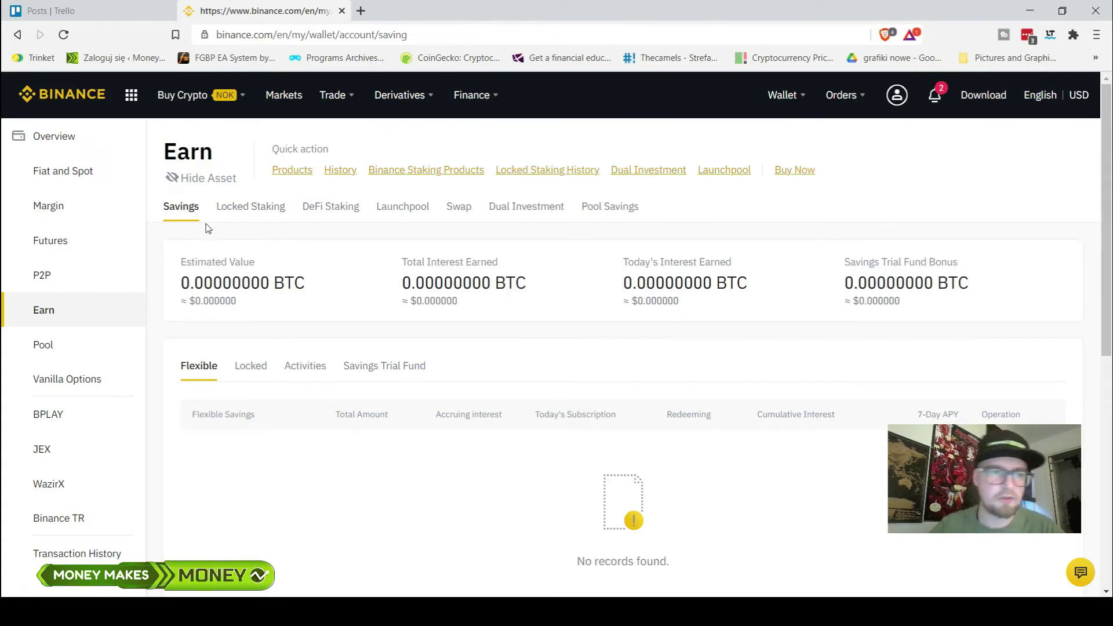
pyautogui.scroll(-4, 114, 414)
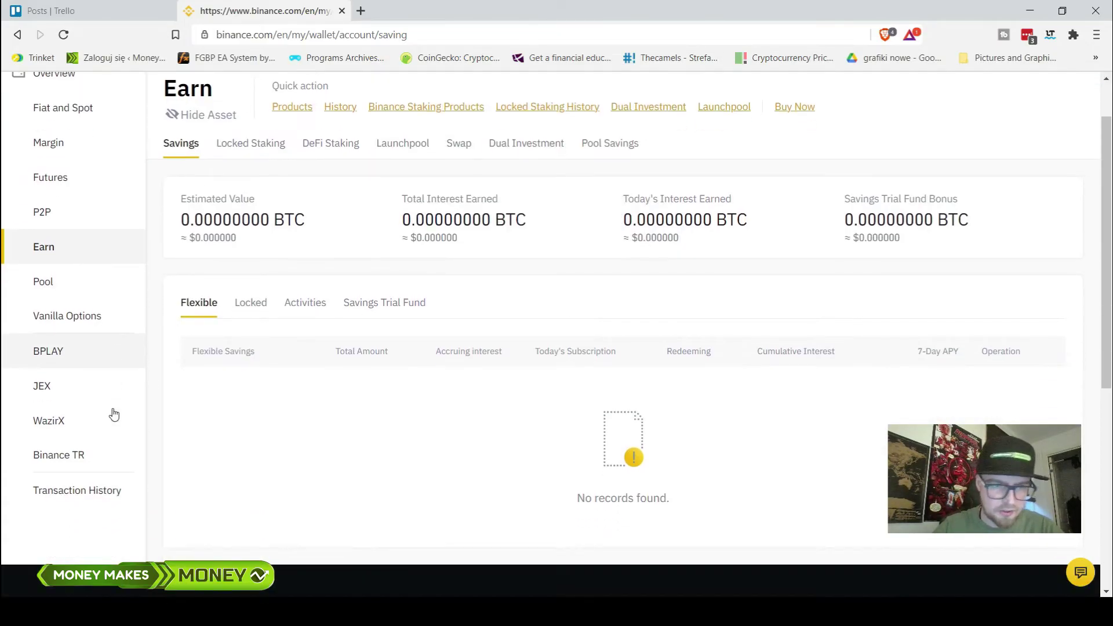
pyautogui.scroll(4, 132, 304)
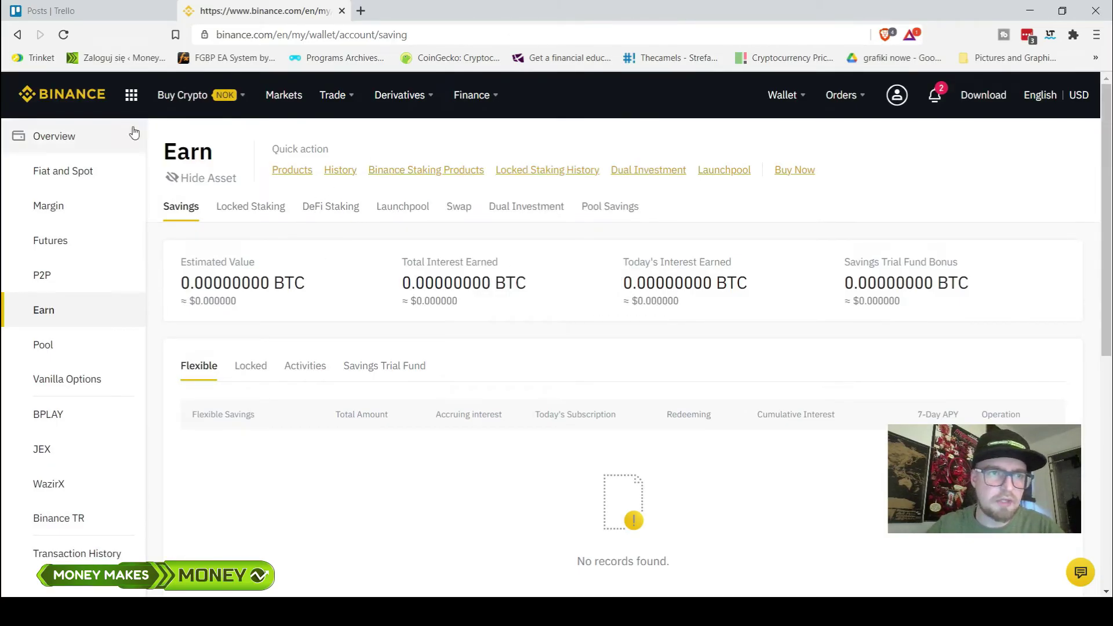
pyautogui.moveTo(843, 106)
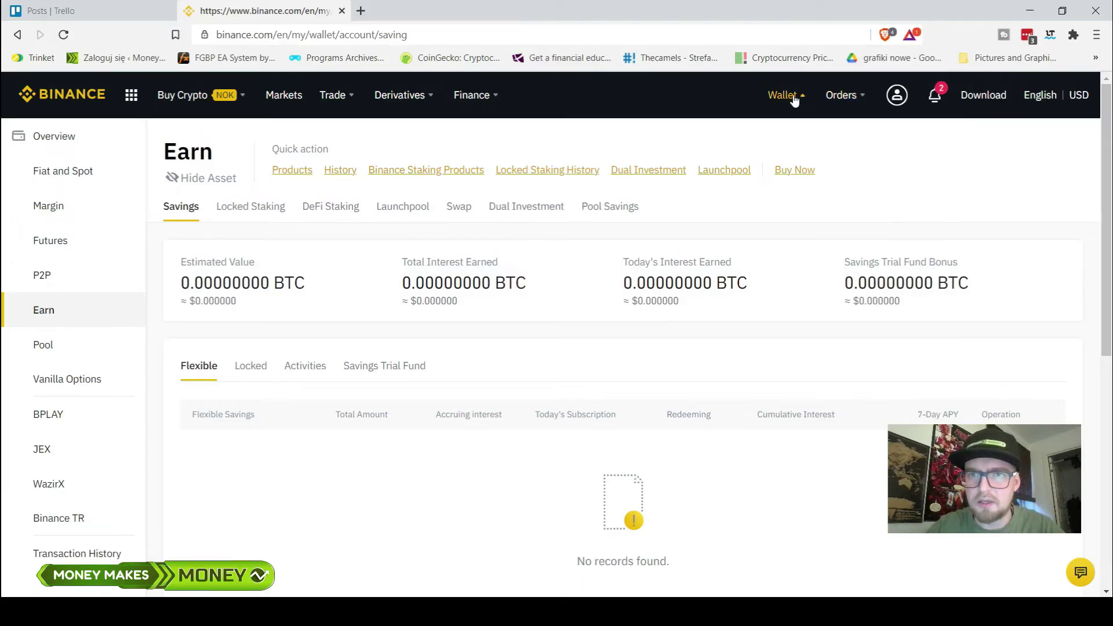
pyautogui.moveTo(801, 99)
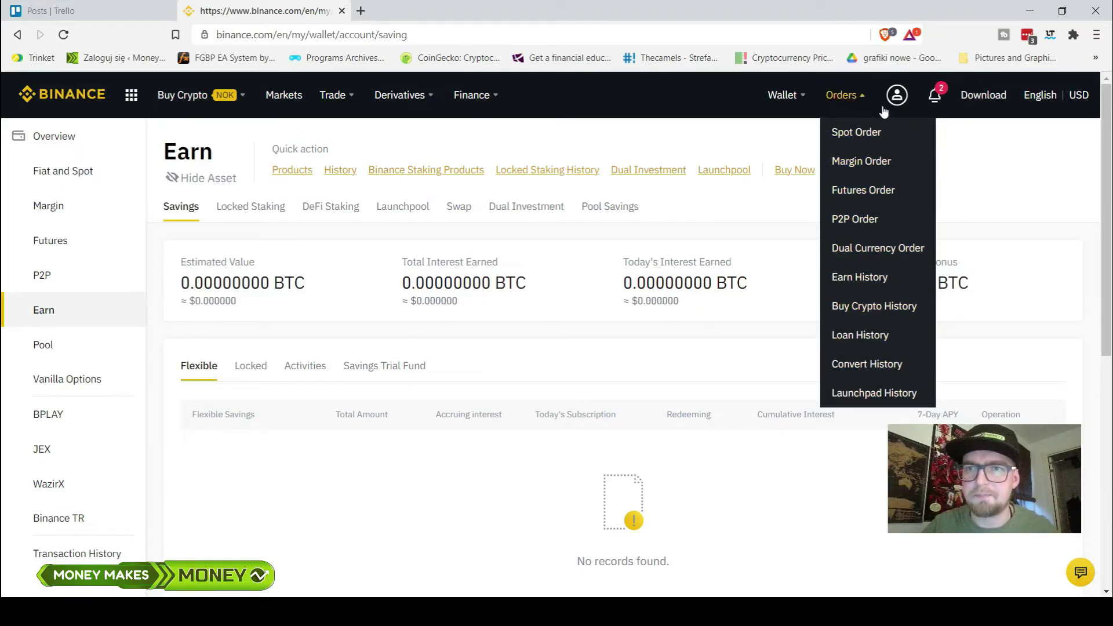
# Step: Go to the account Dashboard showing 0.00005454 BTC (about $2.00), all in USDT
pyautogui.moveTo(897, 97)
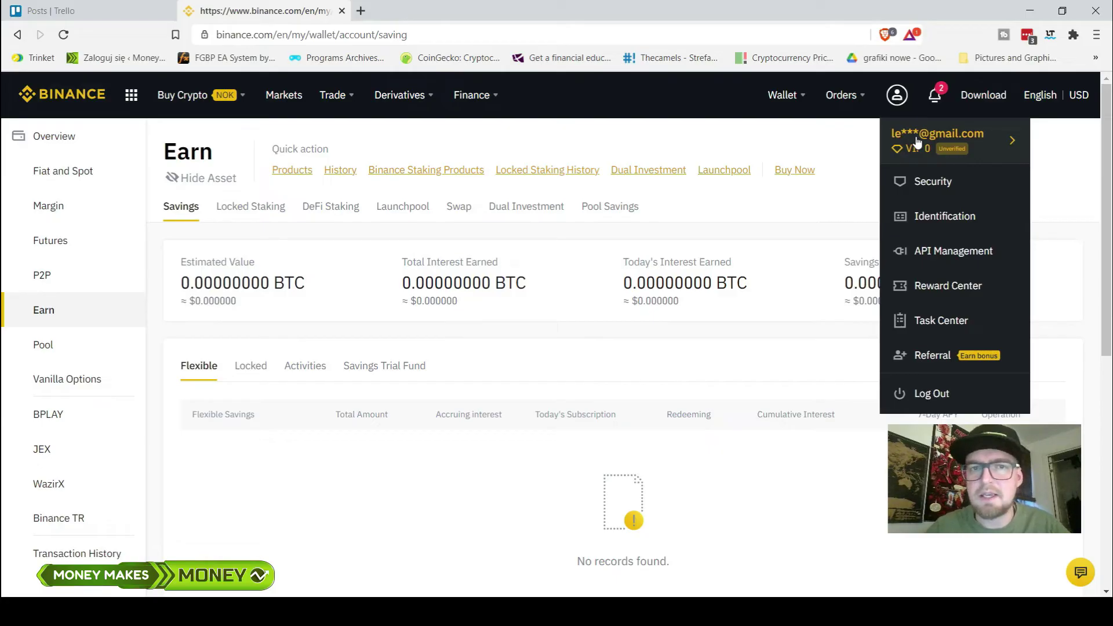
pyautogui.click(959, 156)
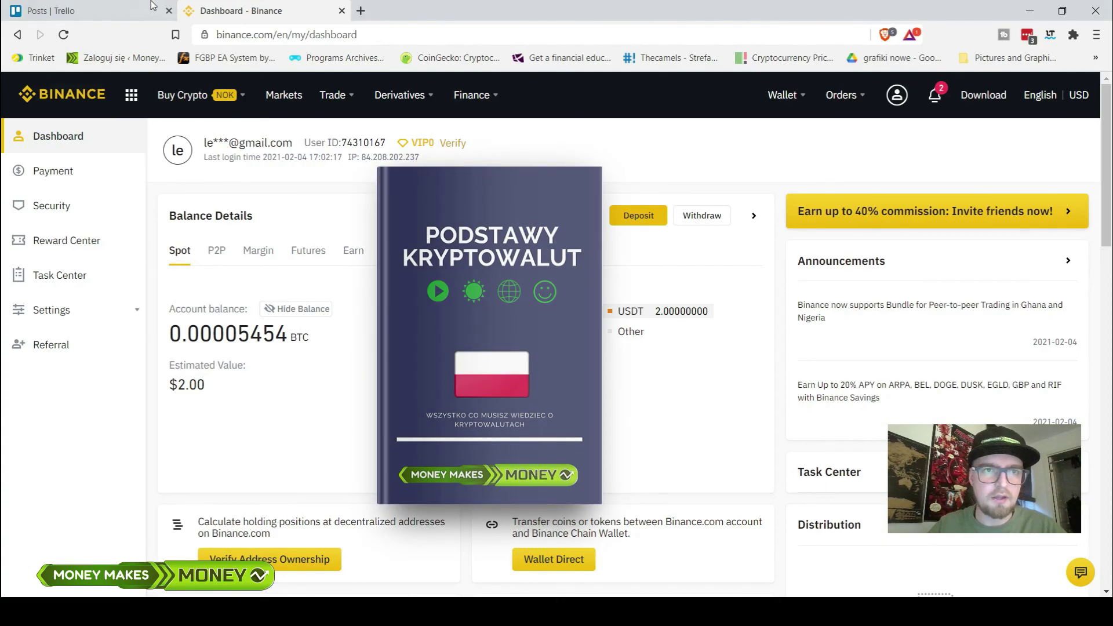
pyautogui.click(52, 11)
pyautogui.click(260, 7)
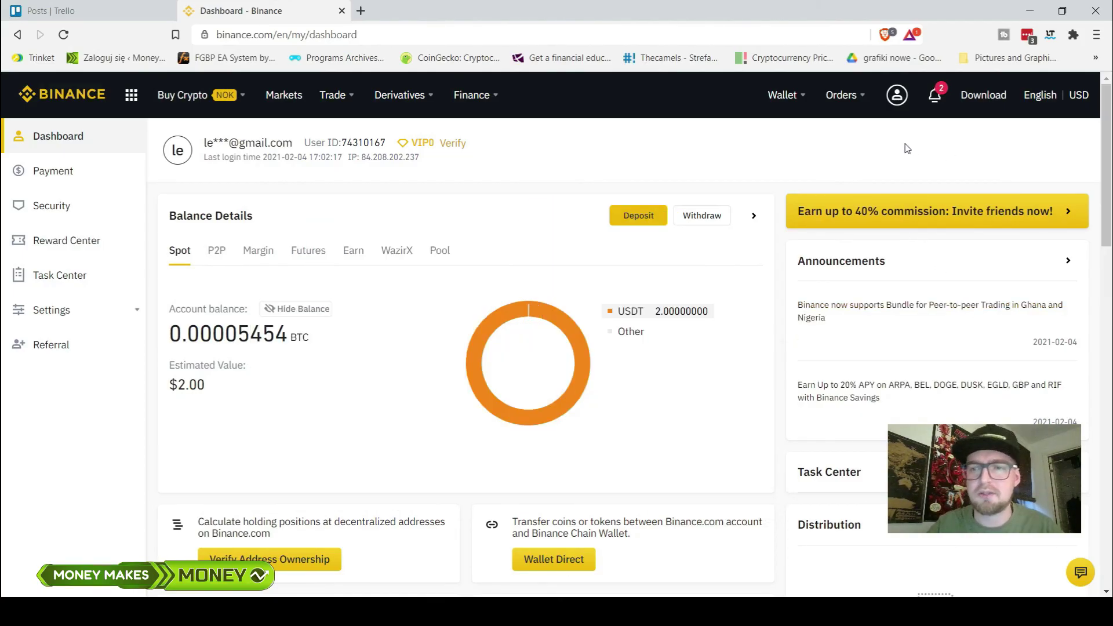
pyautogui.moveTo(935, 94)
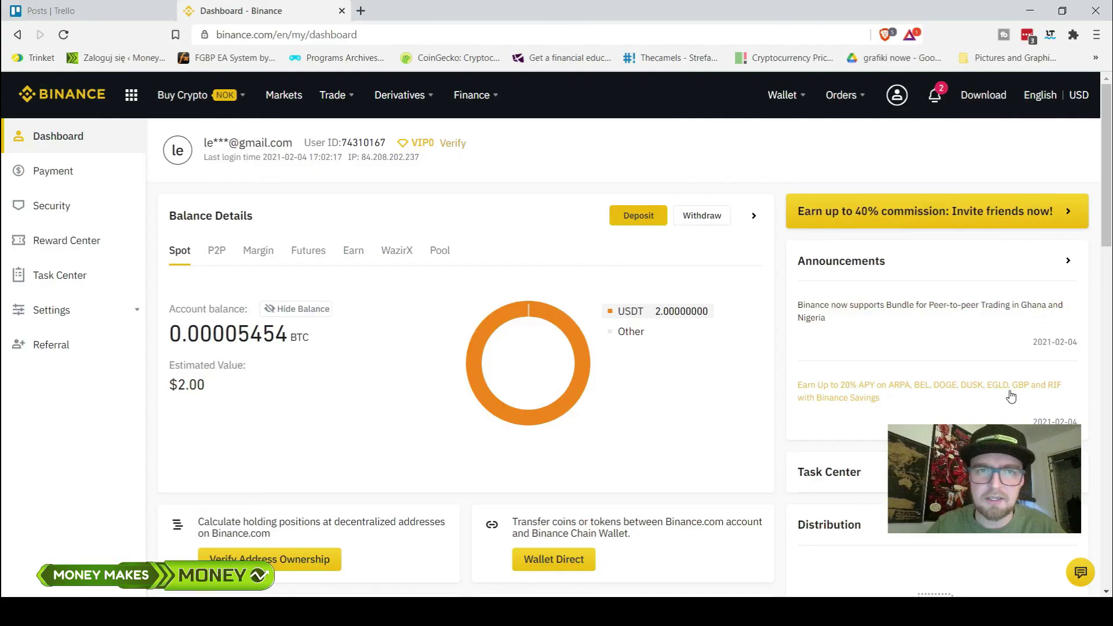